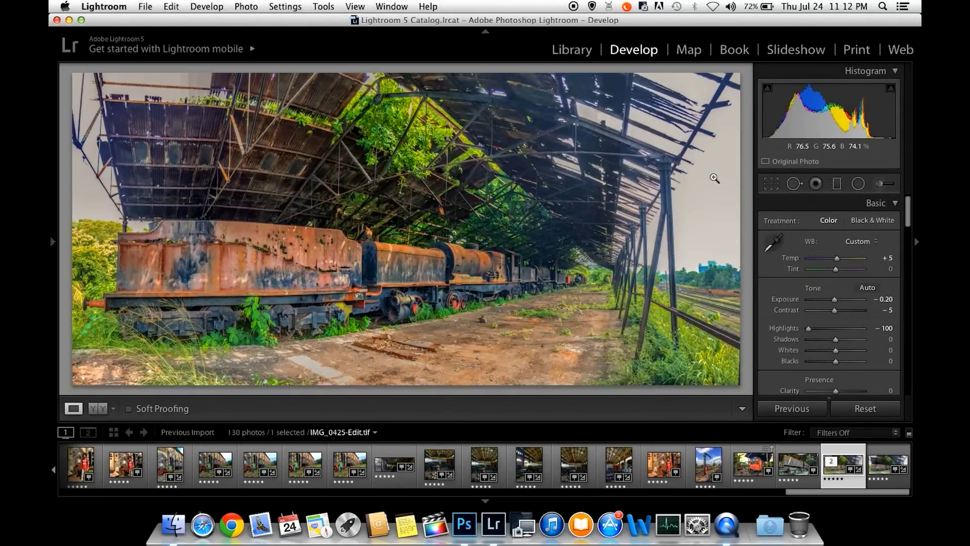
- Request editing of IMG_0425-Edit.tif in Adobe Photoshop CC
right_click(834, 476)
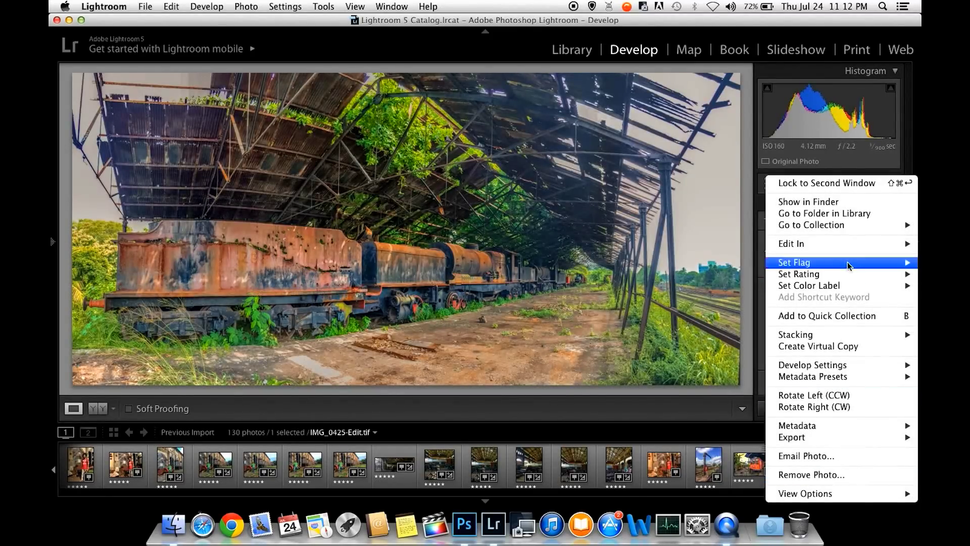
mouse_move(844, 247)
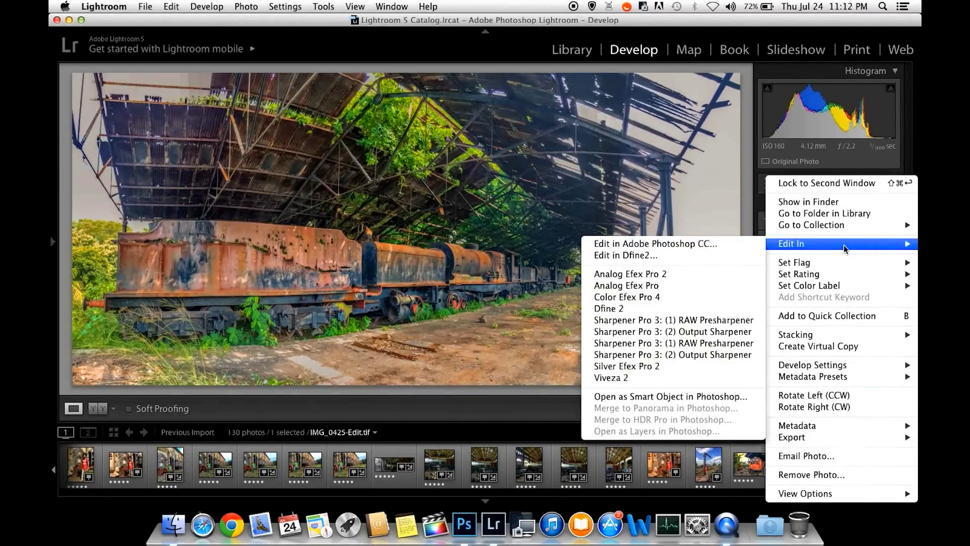
left_click(745, 244)
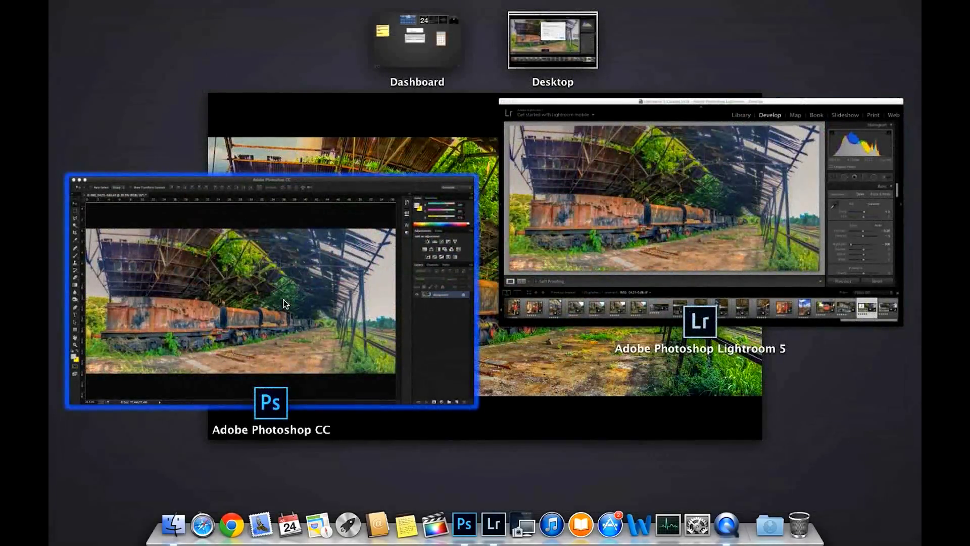
- Switch to Photoshop and close the previously opened IMG_0425-Edit.tif without saving its changes
left_click(286, 304)
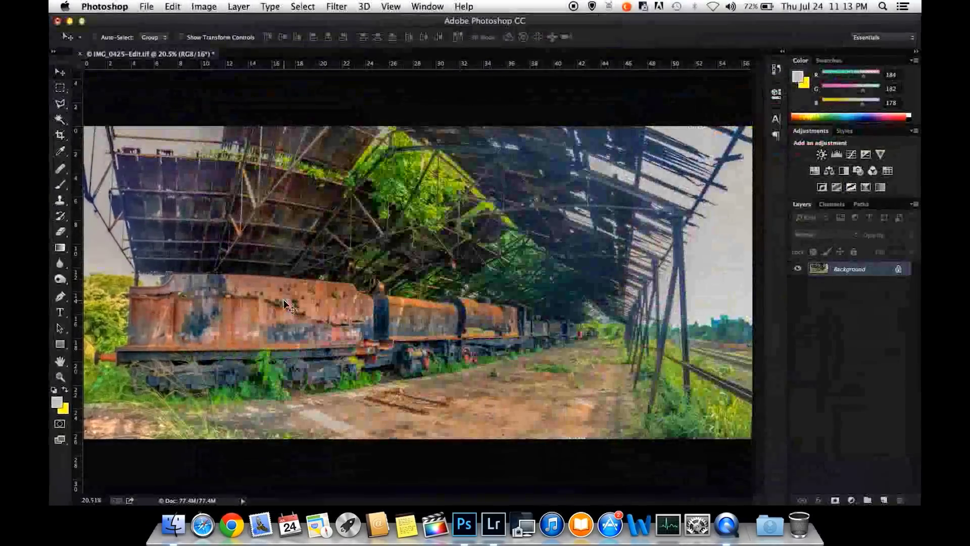
left_click(80, 54)
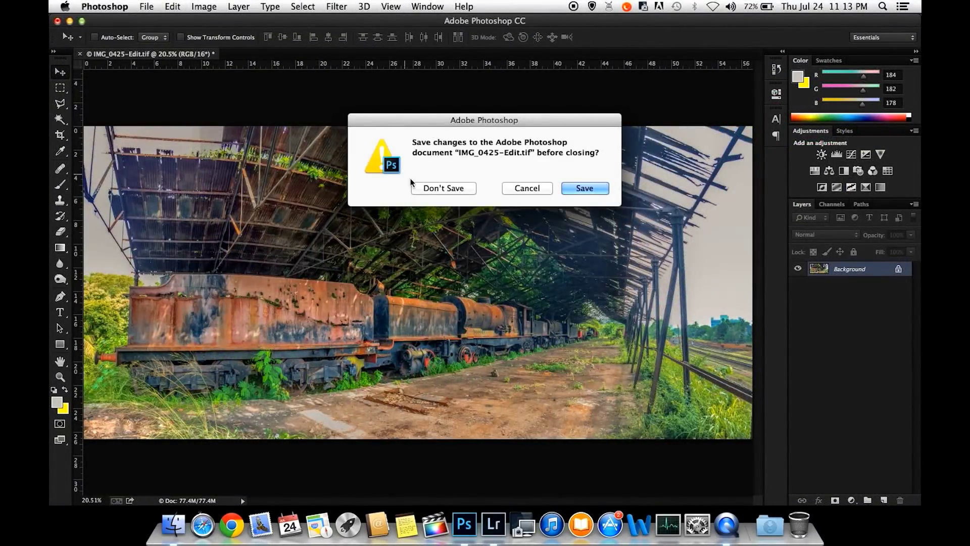
left_click(426, 188)
key("ctrl+Up")
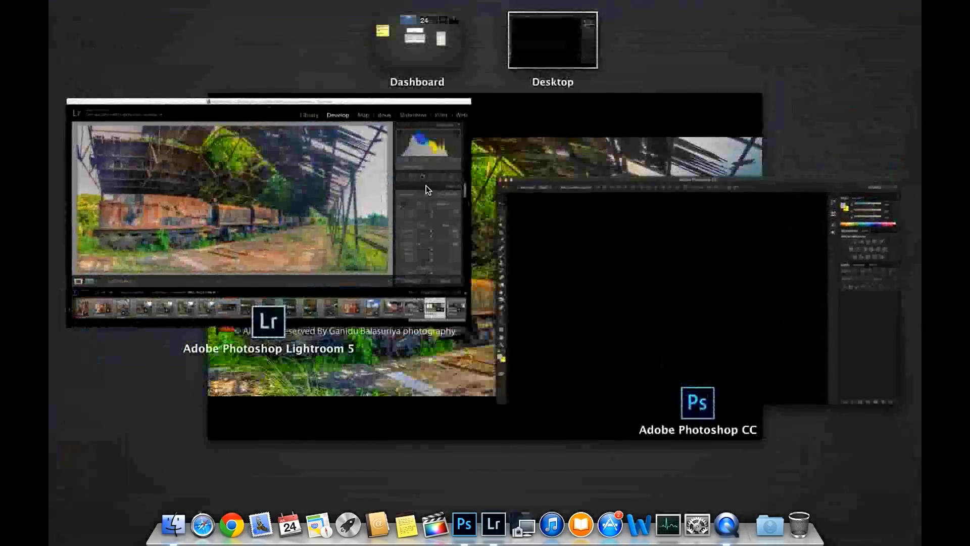
- Return to Lightroom and open the photo in Photoshop as a copy with Lightroom adjustments
left_click(315, 206)
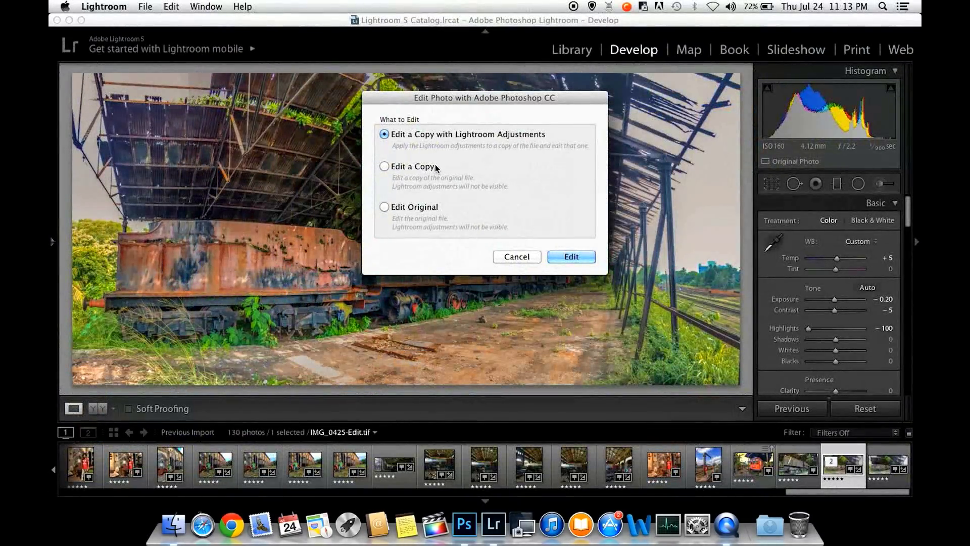
left_click(564, 256)
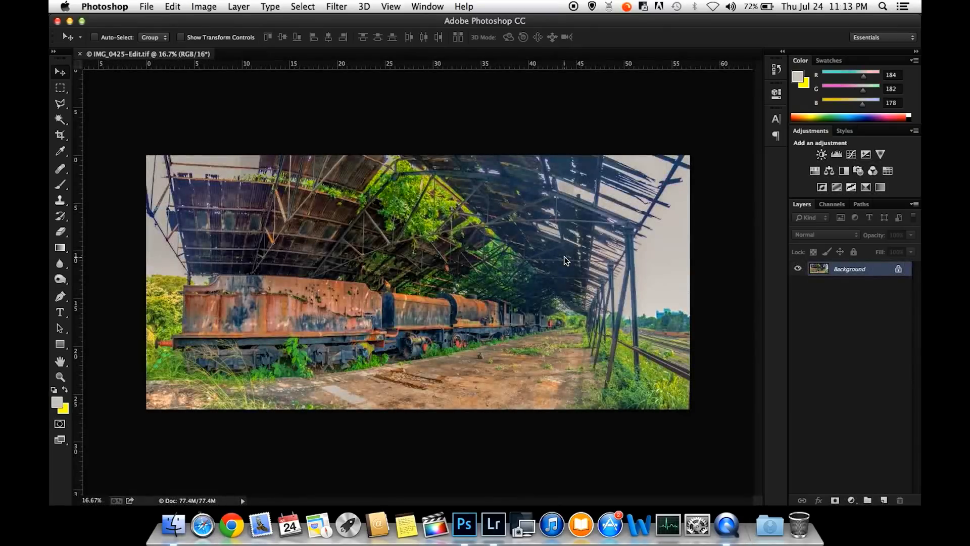
key("super+0")
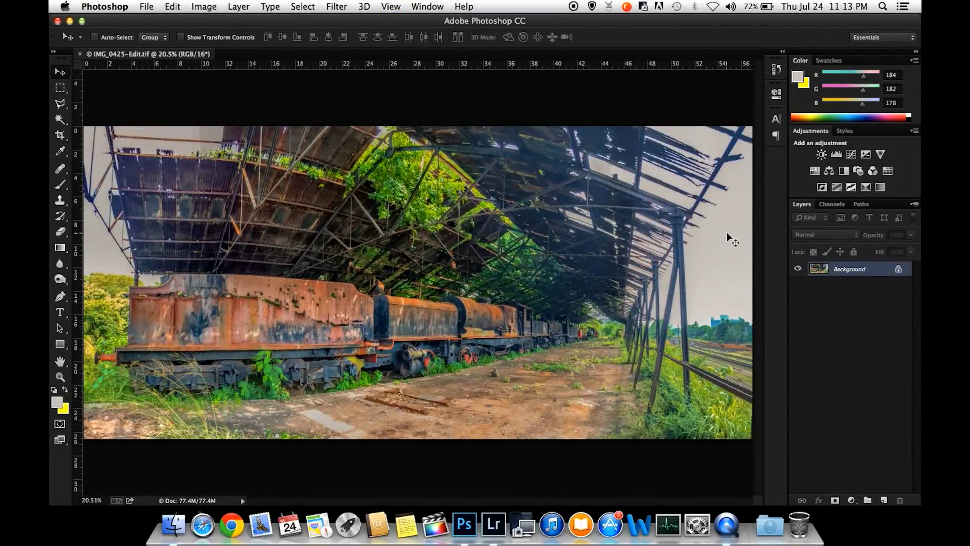
left_click(61, 120)
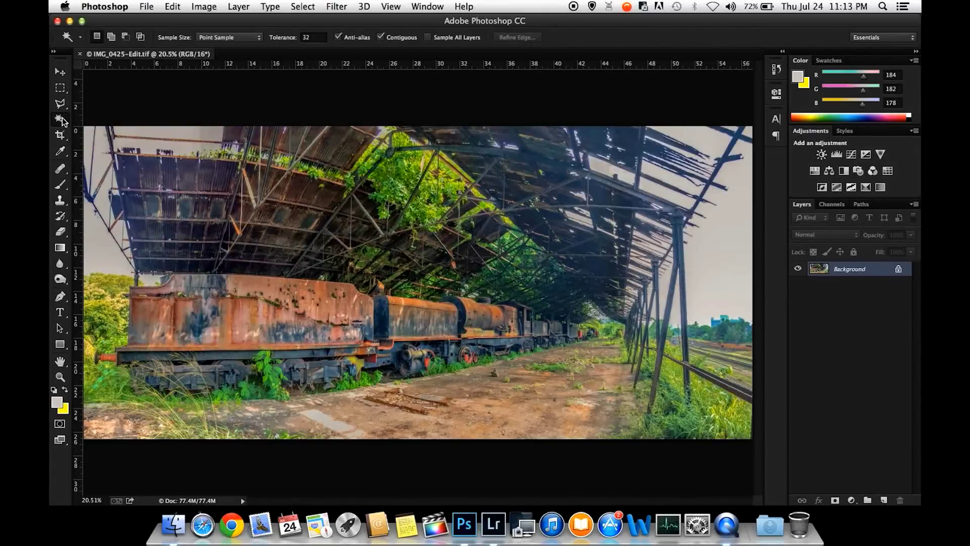
left_click(687, 255)
left_click(675, 181, "shift")
key("super+d")
left_click(58, 72)
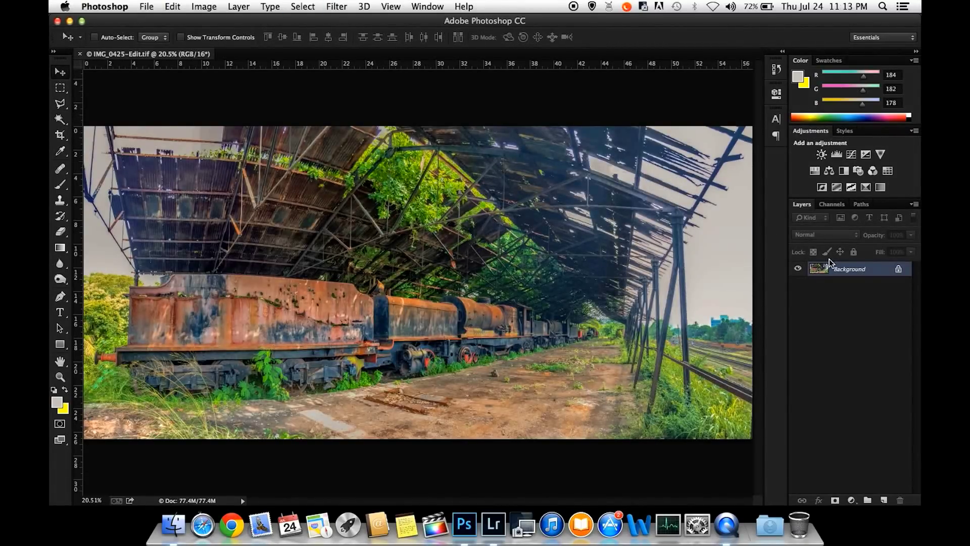
- Convert the Background to a regular layer and duplicate it, with the original hidden and the copy active
double_click(861, 270)
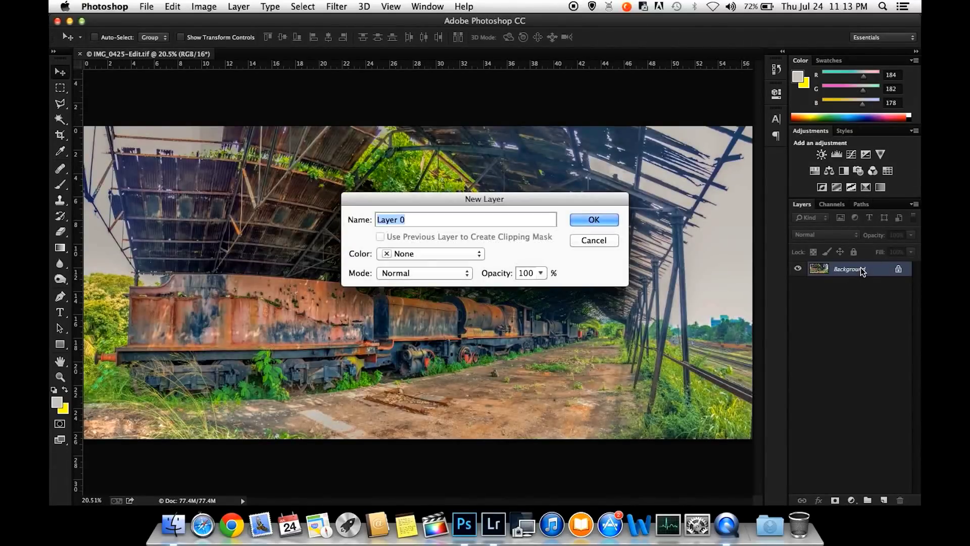
left_click(598, 213)
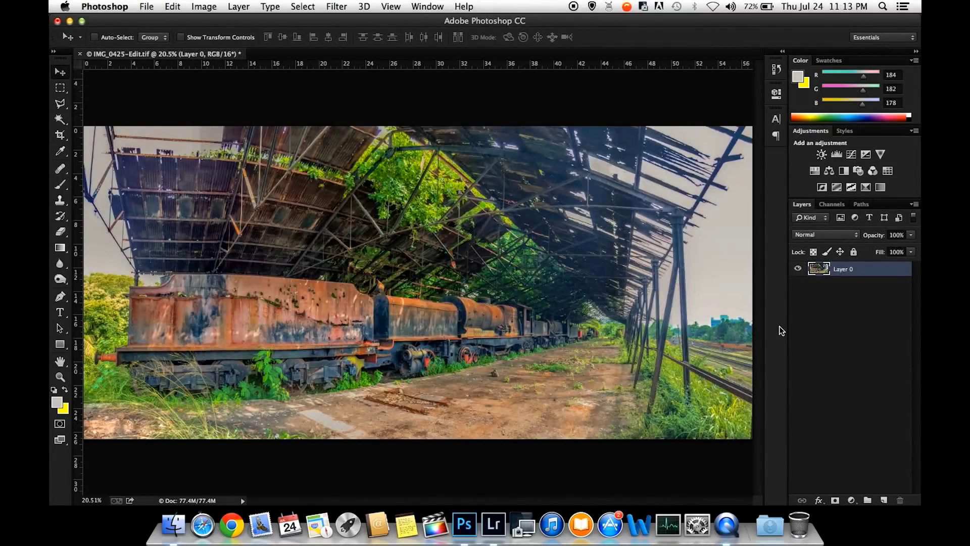
key("super+j")
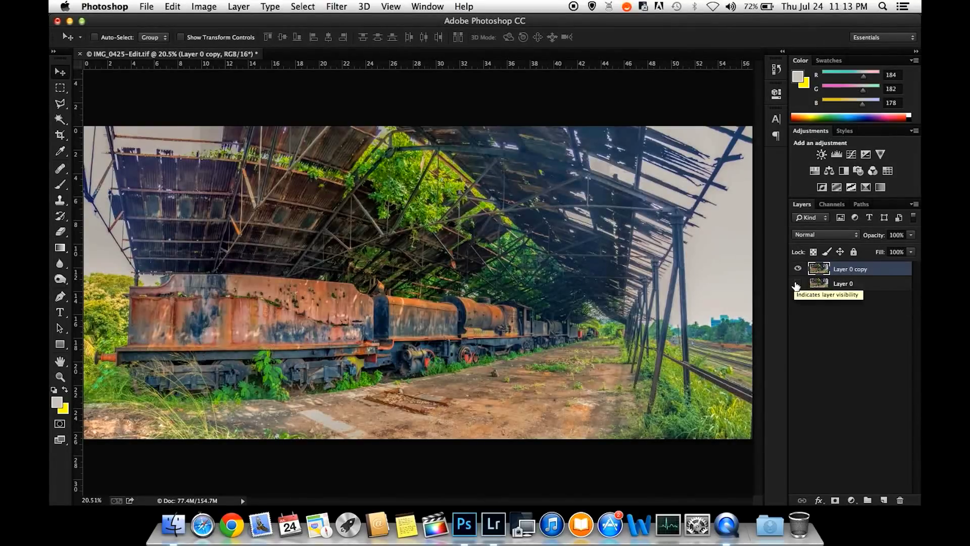
left_click(841, 283)
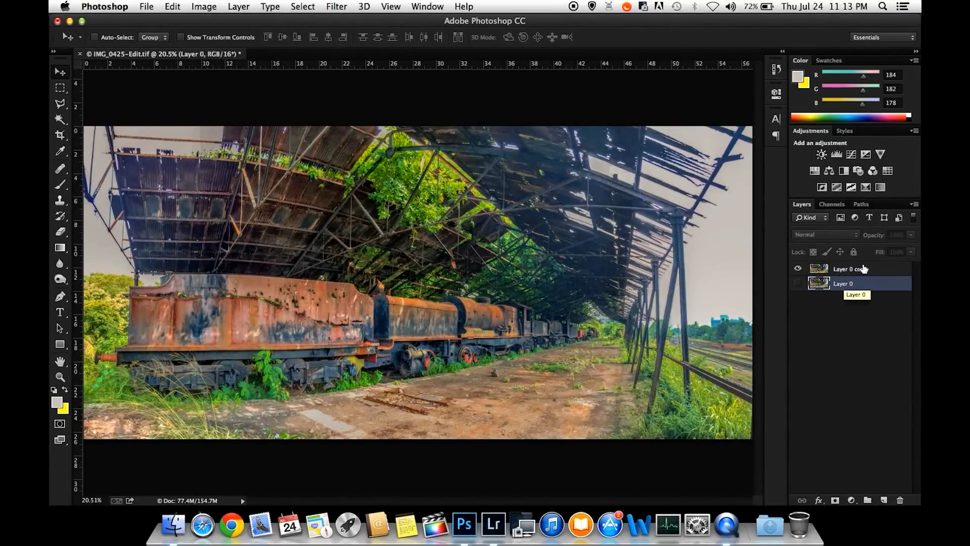
left_click(863, 269)
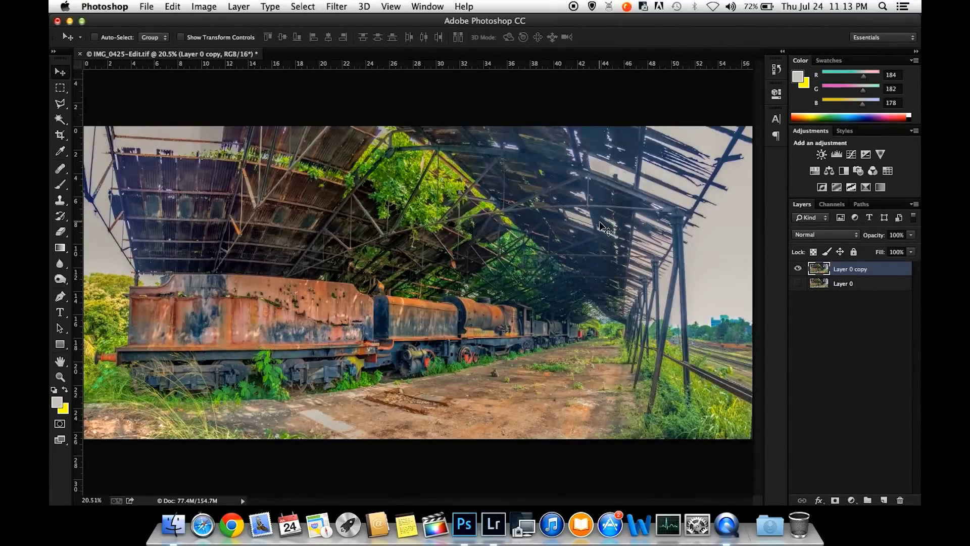
- Select the grey sky colour with Color Range at Fuzziness 126, delete it from Layer 0 copy and clear the selection
left_click(304, 6)
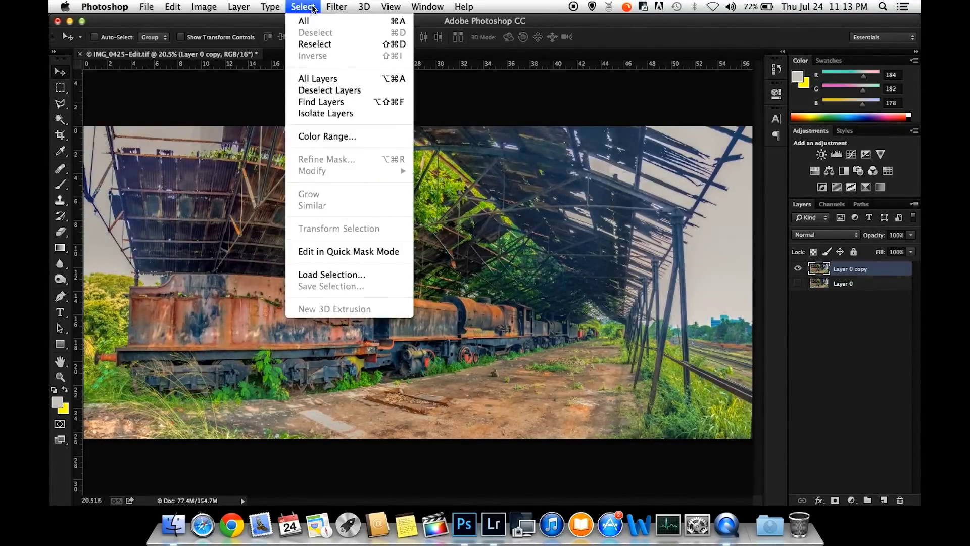
left_click(357, 135)
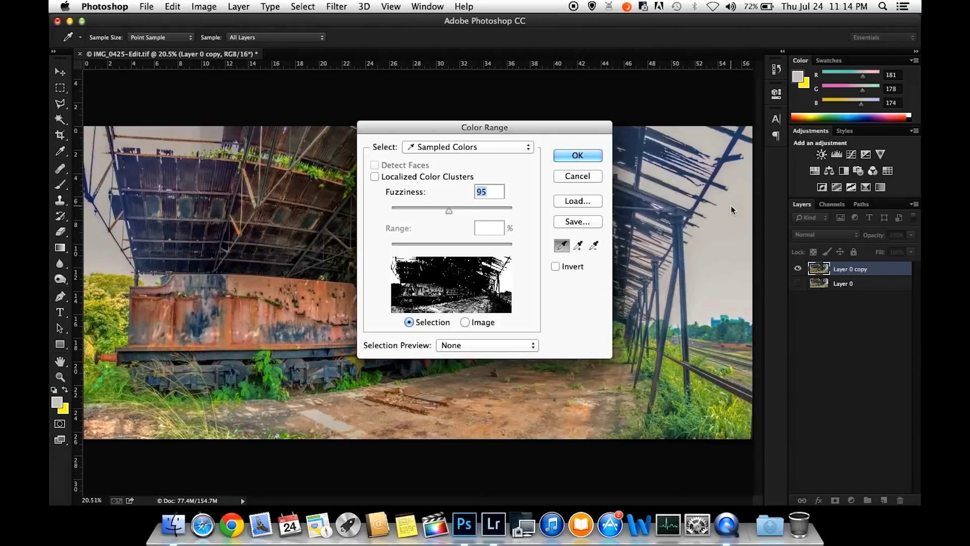
mouse_move(450, 210)
left_mouse_down()
mouse_move(408, 214)
mouse_move(456, 223)
mouse_move(472, 218)
mouse_move(453, 214)
mouse_move(468, 215)
left_mouse_up()
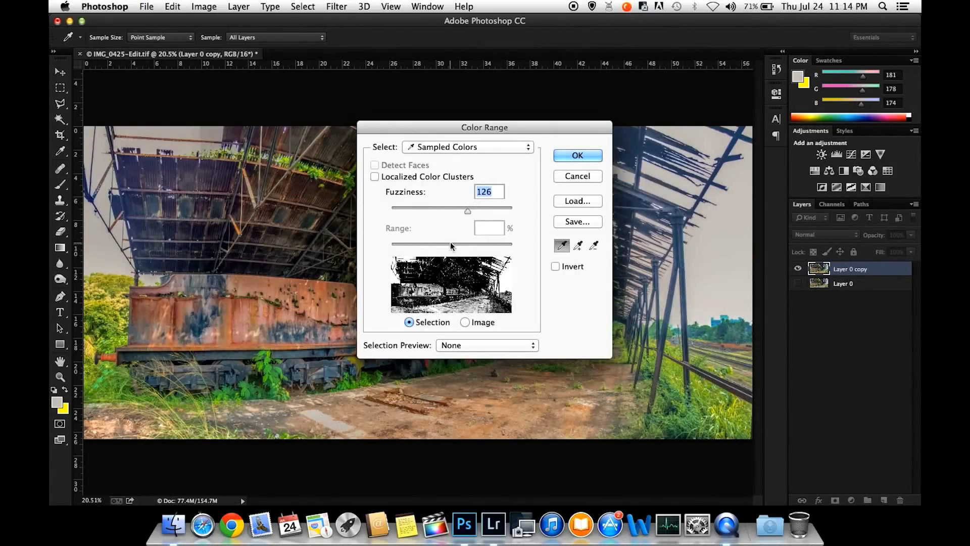
left_click(574, 158)
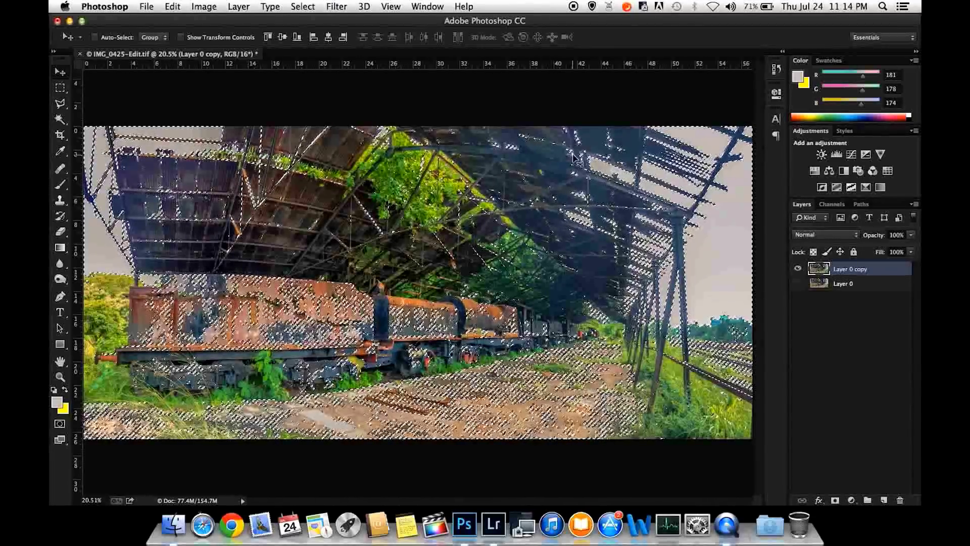
key("Delete")
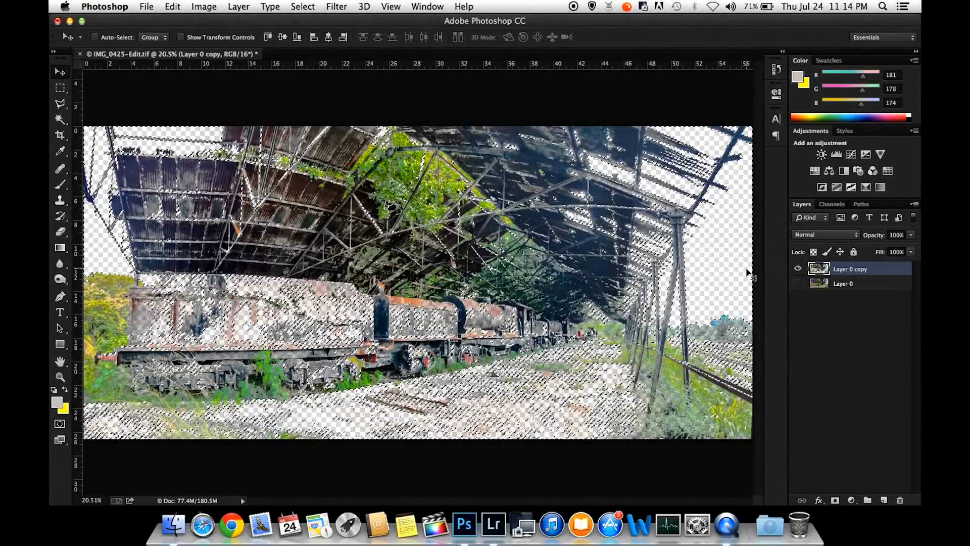
key("ctrl+d")
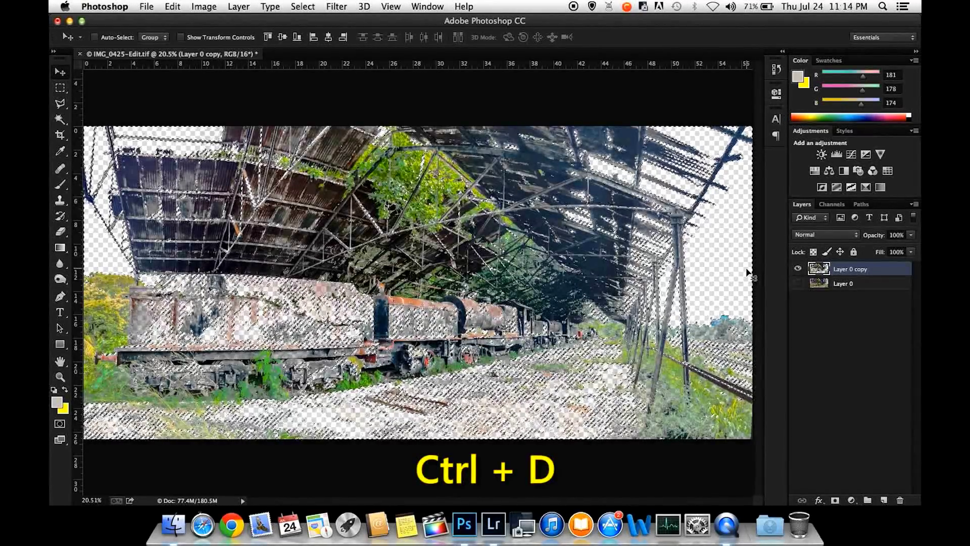
key("ctrl+d")
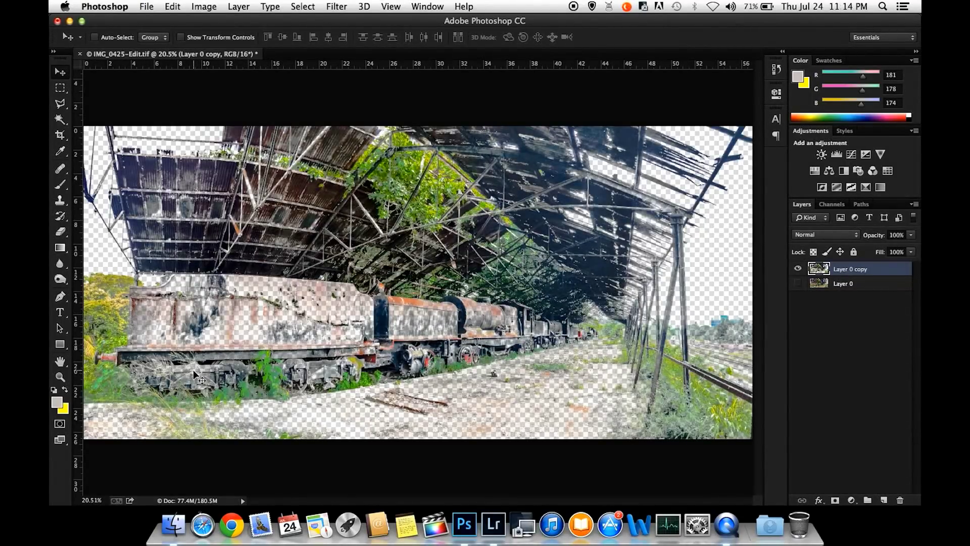
- Show Layer 0 again and place Dark Sky 001.jpg from the desktop into the document
left_click(799, 284)
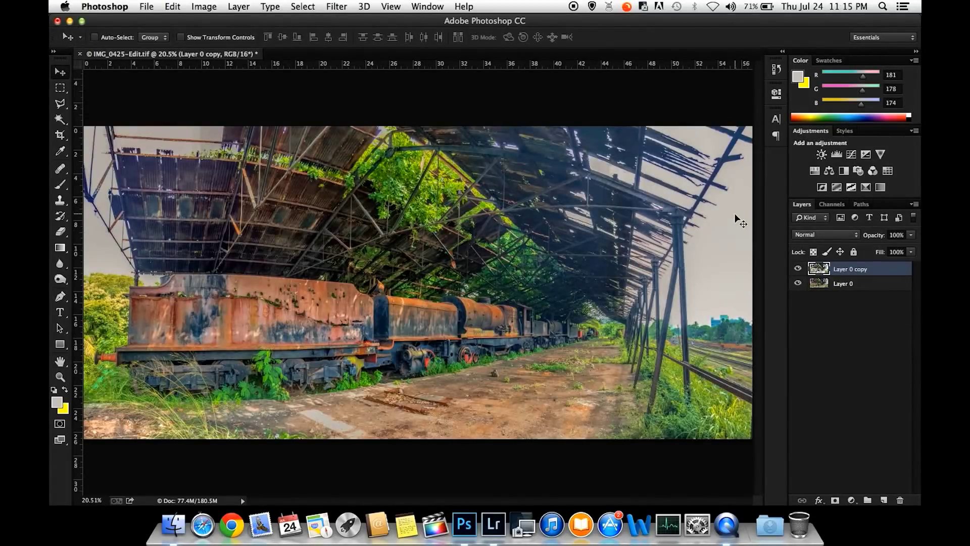
key("F11")
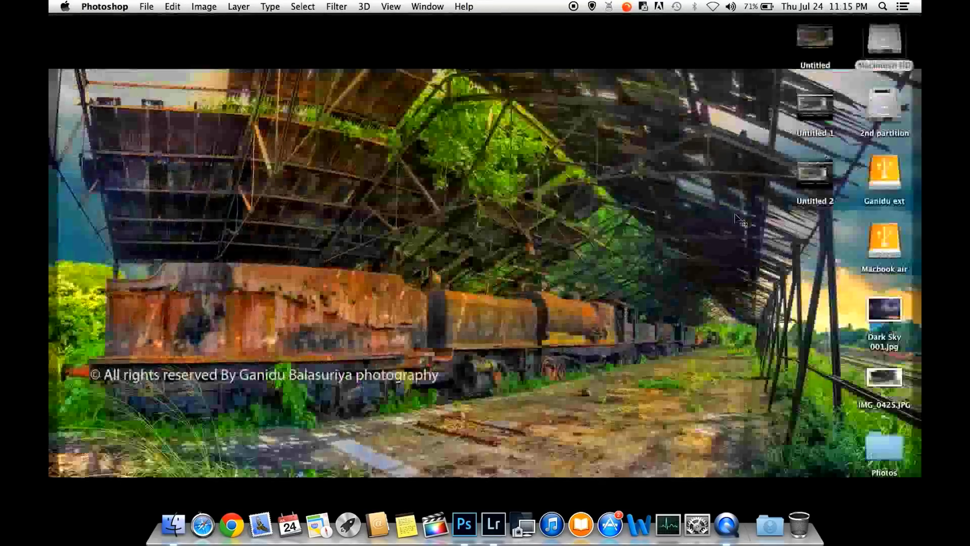
left_click_drag(881, 310, 550, 261)
key("F11")
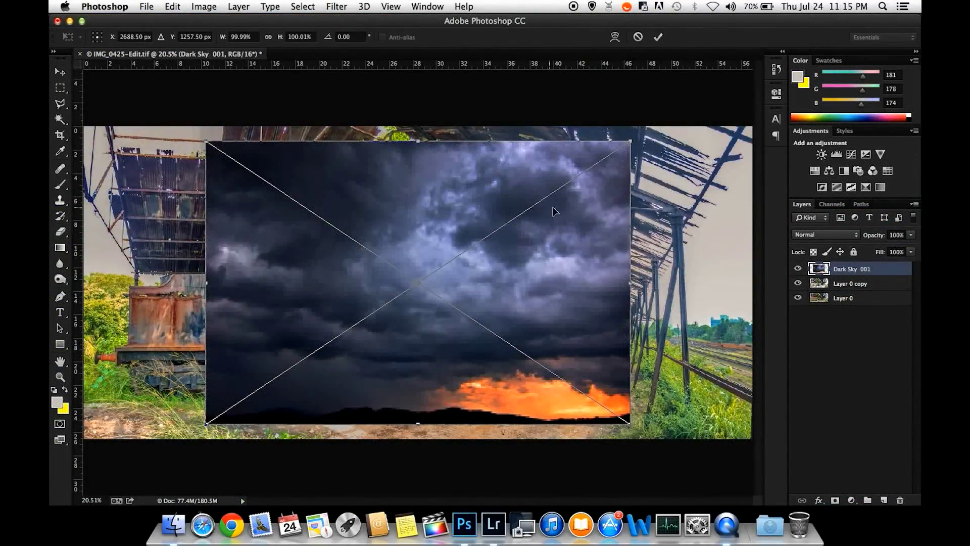
- Scale the placed dark sky to about 161% and move it up so its horizon sits over the train
left_click_drag(631, 138, 780, 81)
left_click_drag(209, 424, 52, 481)
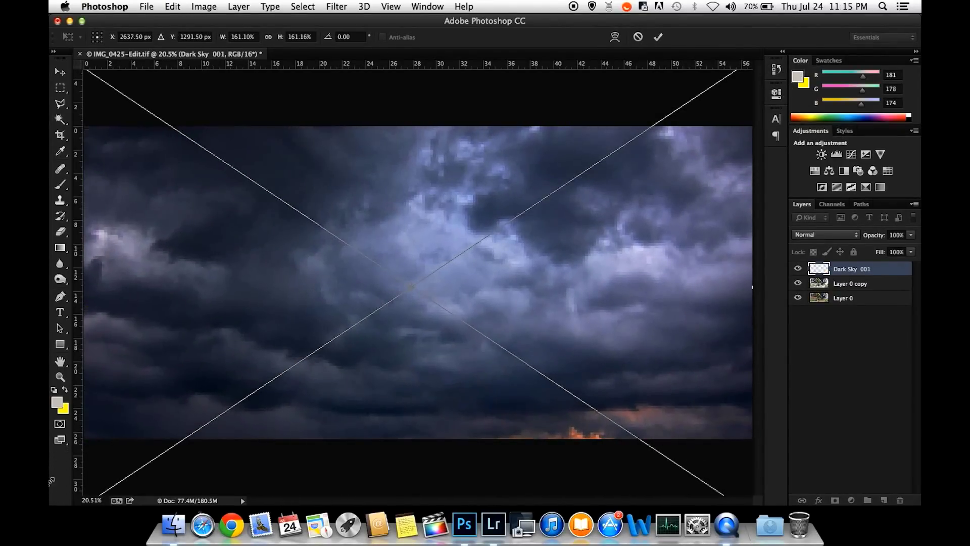
left_click_drag(355, 389, 359, 226)
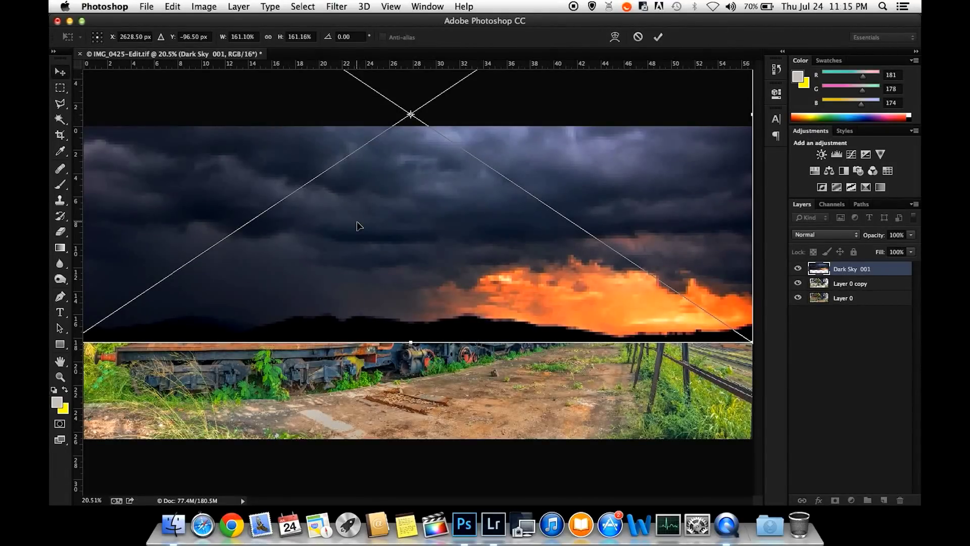
key("Return")
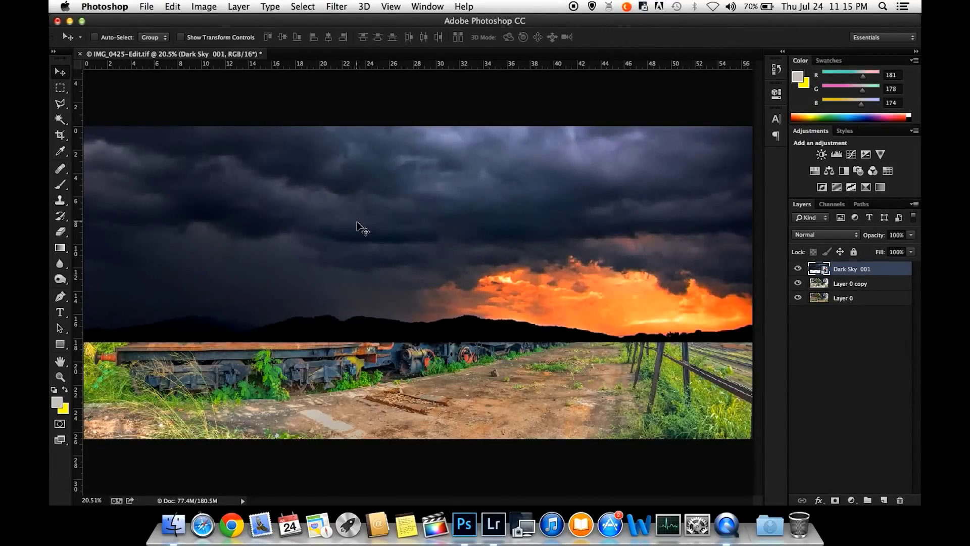
- Move the Dark Sky 001 layer beneath Layer 0 copy and compare the image with the layers hidden and shown
left_click_drag(868, 273, 867, 286)
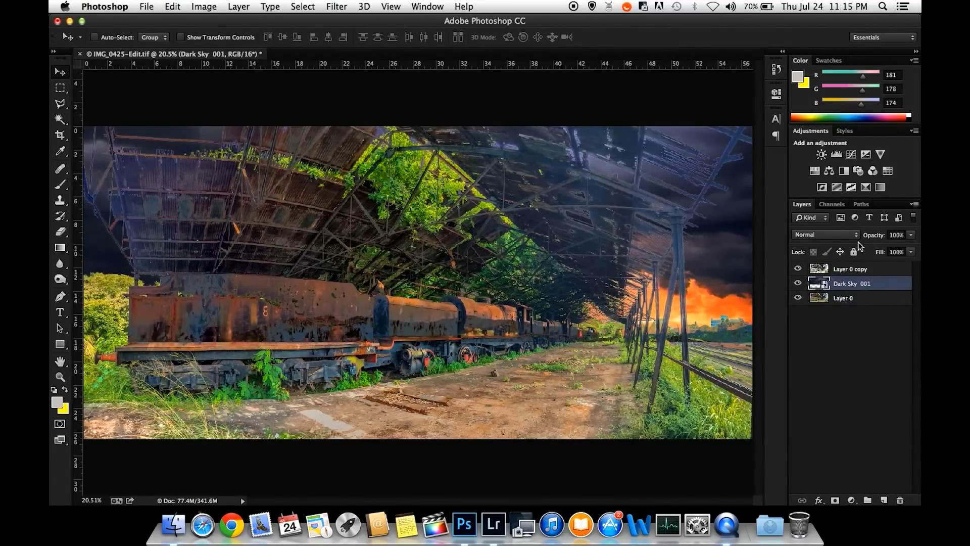
left_click(798, 269)
left_click(798, 269)
left_click(798, 283)
left_click(798, 290)
left_click(798, 284)
- Rasterize the Dark Sky 001 layer for use with the Eraser tool
left_click(61, 232)
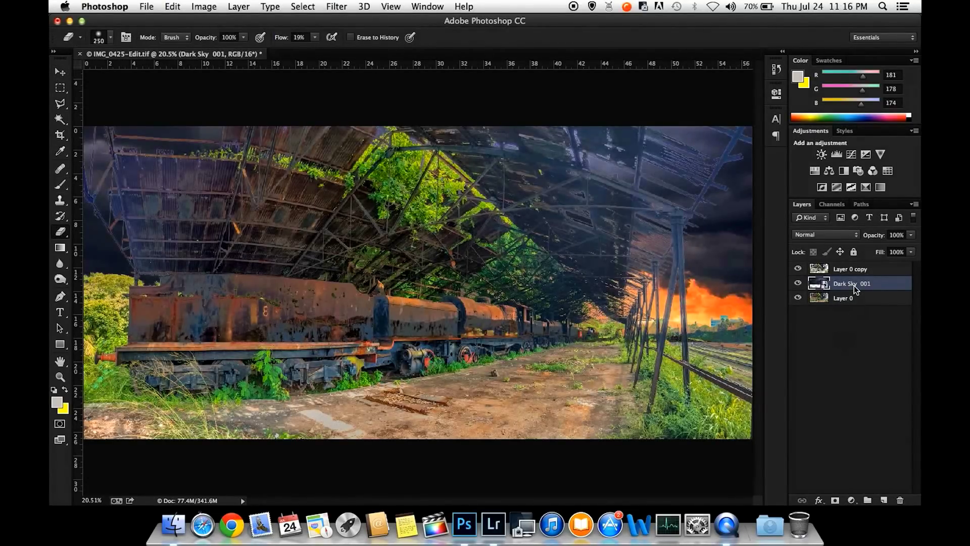
left_click(331, 257)
left_click(573, 202)
- Erase the dark sky over the rusted train with a size 600 eraser, comparing with the sky layer hidden and shown
key("bracketright")
key("bracketright")
key("bracketright")
key("bracketright")
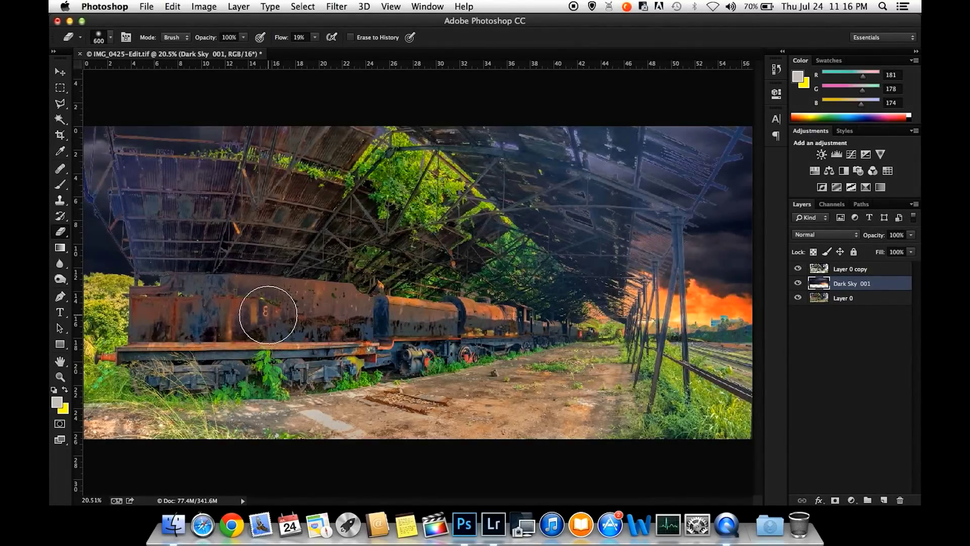
mouse_move(266, 314)
left_mouse_down()
mouse_move(264, 301)
mouse_move(178, 302)
mouse_move(249, 293)
mouse_move(161, 325)
mouse_move(293, 303)
mouse_move(288, 288)
mouse_move(379, 308)
mouse_move(336, 314)
mouse_move(400, 303)
mouse_move(498, 333)
mouse_move(459, 303)
mouse_move(314, 335)
mouse_move(389, 342)
mouse_move(525, 432)
mouse_move(494, 459)
mouse_move(625, 385)
mouse_move(726, 372)
mouse_move(493, 368)
mouse_move(514, 313)
mouse_move(512, 336)
mouse_move(165, 338)
mouse_move(132, 348)
mouse_move(177, 392)
mouse_move(114, 361)
mouse_move(121, 324)
left_mouse_up()
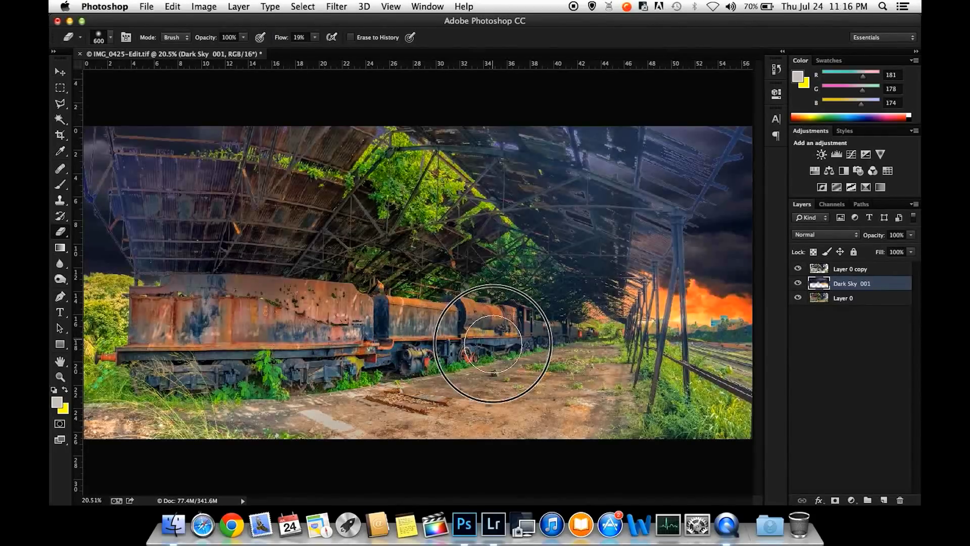
left_click(798, 283)
left_click(799, 284)
left_click(799, 283)
left_click(799, 283)
left_click(798, 283)
left_click(798, 284)
- Erase the remaining dark sky along the lower train and the ground, checking it with the sky layer hidden and shown
mouse_move(248, 332)
left_mouse_down()
mouse_move(286, 331)
mouse_move(262, 330)
mouse_move(219, 302)
mouse_move(262, 300)
mouse_move(196, 289)
mouse_move(296, 295)
mouse_move(250, 286)
mouse_move(380, 327)
mouse_move(413, 312)
mouse_move(476, 328)
mouse_move(498, 325)
mouse_move(468, 312)
mouse_move(534, 324)
mouse_move(554, 336)
mouse_move(529, 337)
mouse_move(591, 342)
mouse_move(523, 353)
mouse_move(519, 364)
mouse_move(536, 377)
mouse_move(620, 381)
mouse_move(601, 381)
mouse_move(618, 412)
mouse_move(640, 368)
left_mouse_up()
mouse_move(293, 371)
left_mouse_down()
mouse_move(332, 380)
mouse_move(400, 386)
mouse_move(291, 388)
mouse_move(305, 390)
mouse_move(333, 384)
mouse_move(261, 370)
mouse_move(296, 345)
mouse_move(131, 362)
mouse_move(155, 331)
mouse_move(139, 377)
left_mouse_up()
left_click(797, 283)
left_click(797, 283)
left_click(797, 284)
left_click(796, 283)
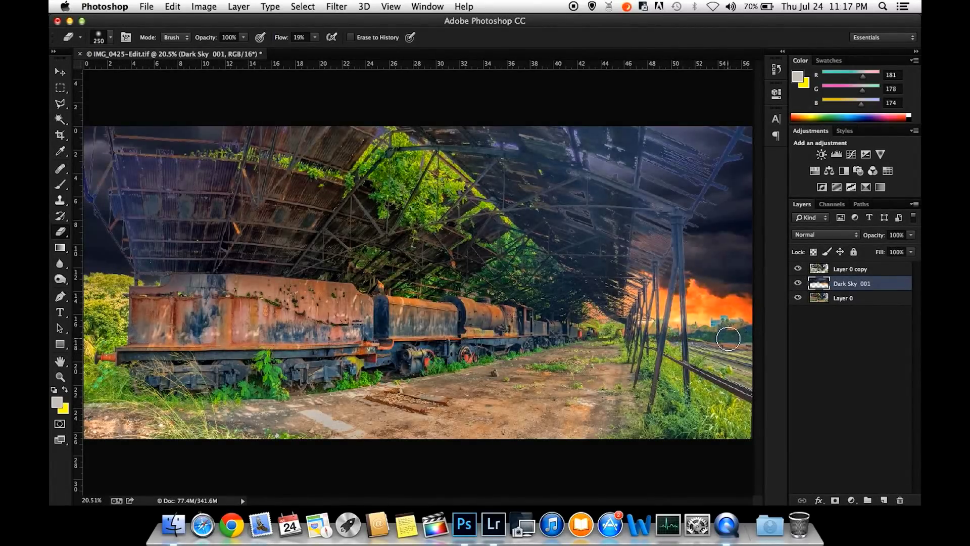
- Erase the dark sky over the distant trees and tracks with a size 250 eraser, comparing with the layer hidden and shown
mouse_move(688, 339)
left_mouse_down()
mouse_move(639, 340)
mouse_move(745, 341)
mouse_move(745, 331)
mouse_move(644, 340)
mouse_move(732, 353)
mouse_move(707, 360)
left_mouse_up()
left_click(798, 284)
left_click(798, 284)
left_click(798, 284)
left_click(798, 284)
left_click(798, 284)
left_click(798, 284)
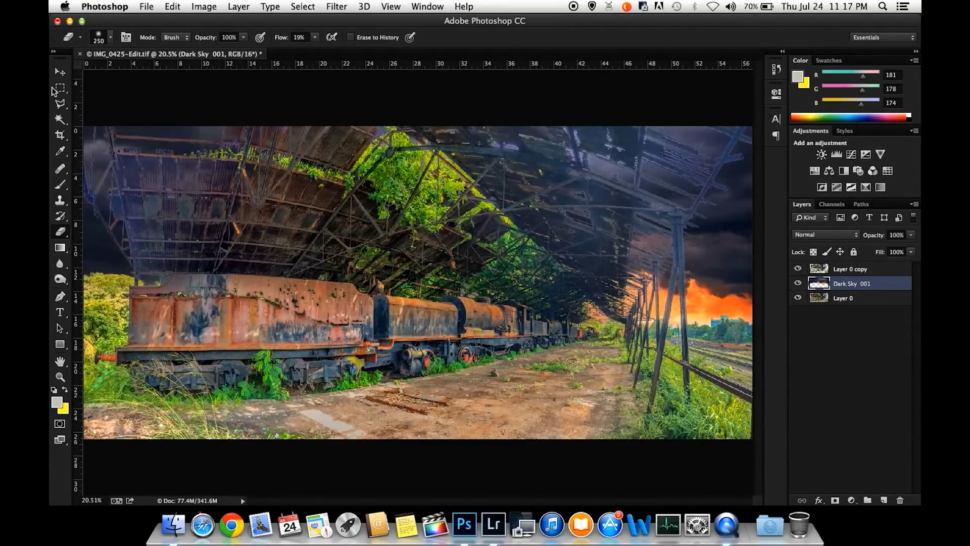
- Compare the composite with the Layer 0 copy and Dark Sky 001 layers hidden and shown
left_click(60, 72)
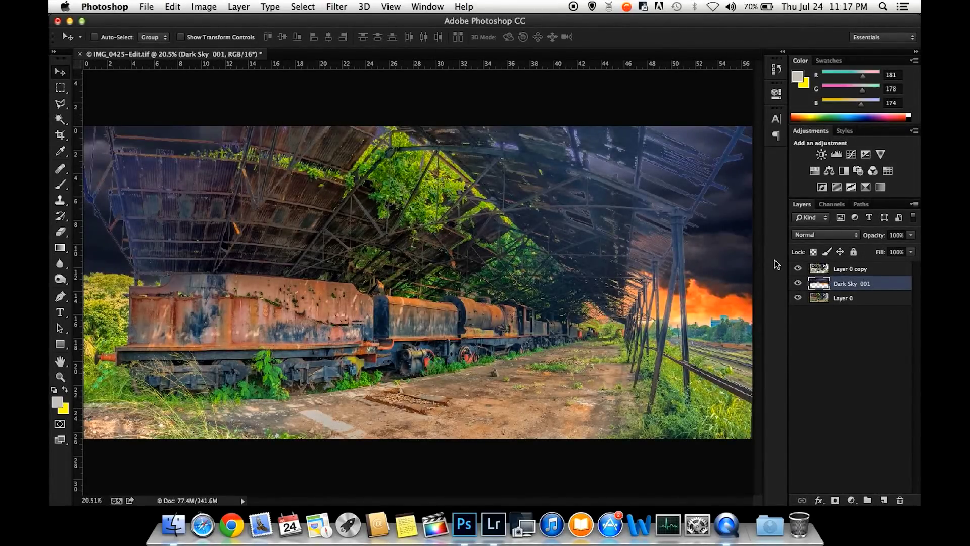
left_click(799, 269)
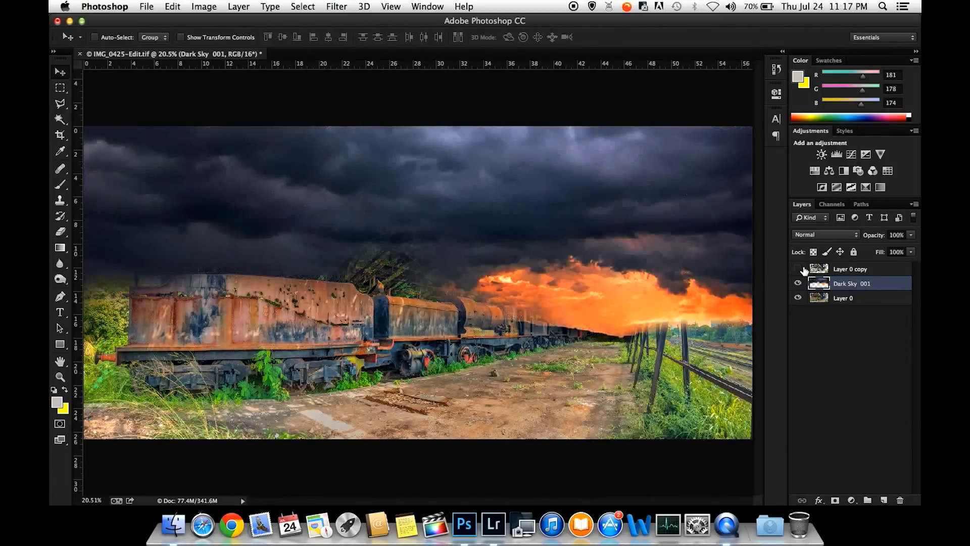
left_click(799, 283)
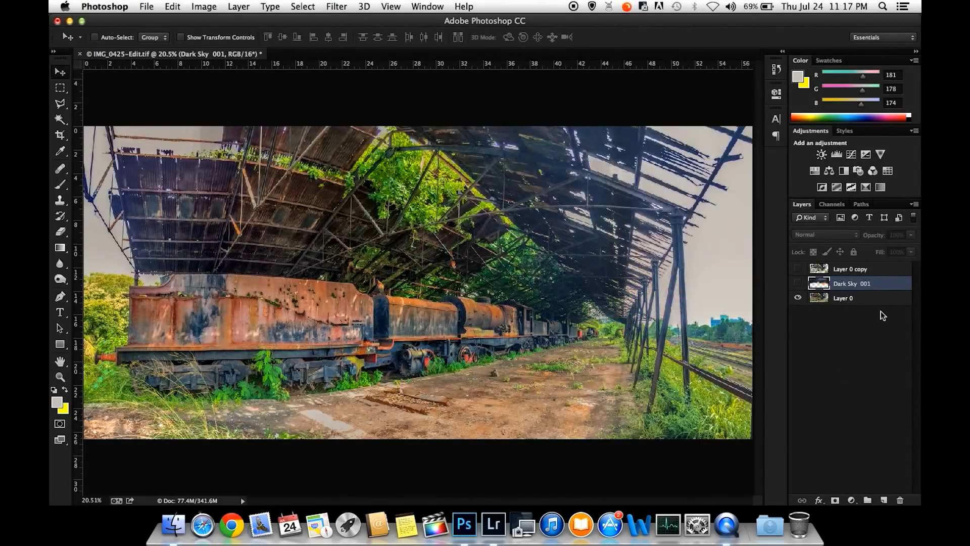
left_click(800, 283)
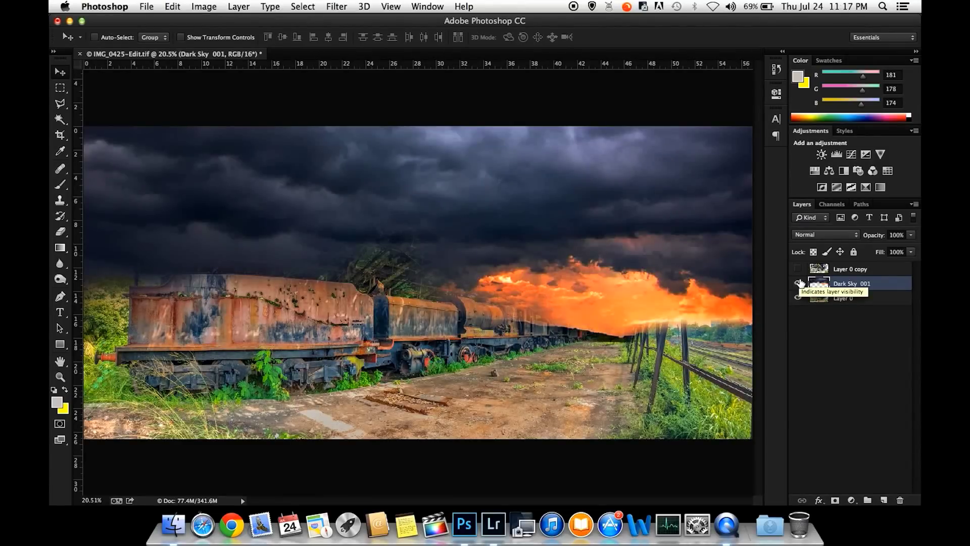
left_click(798, 269)
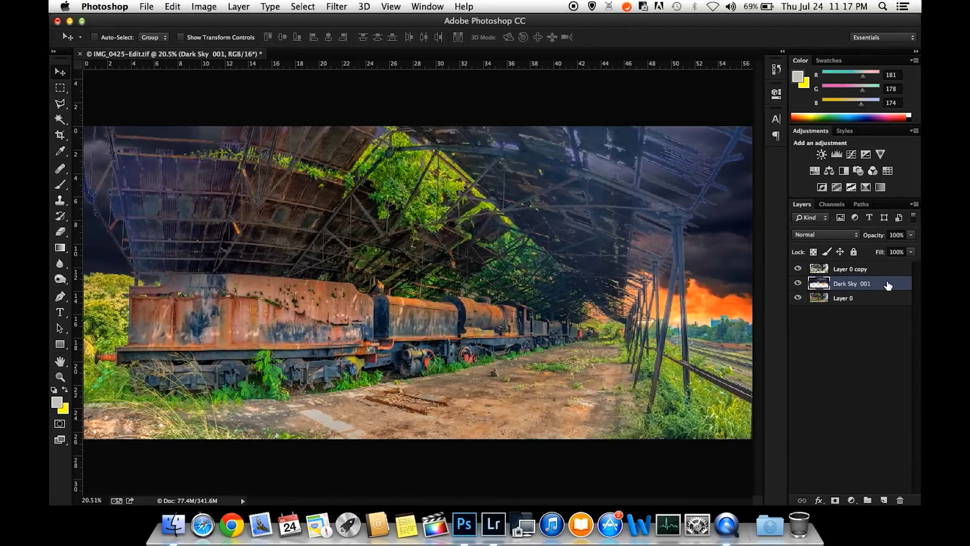
- Brighten the Dark Sky 001 layer with an RGB Curves point at input 98, output 146
key("super+m")
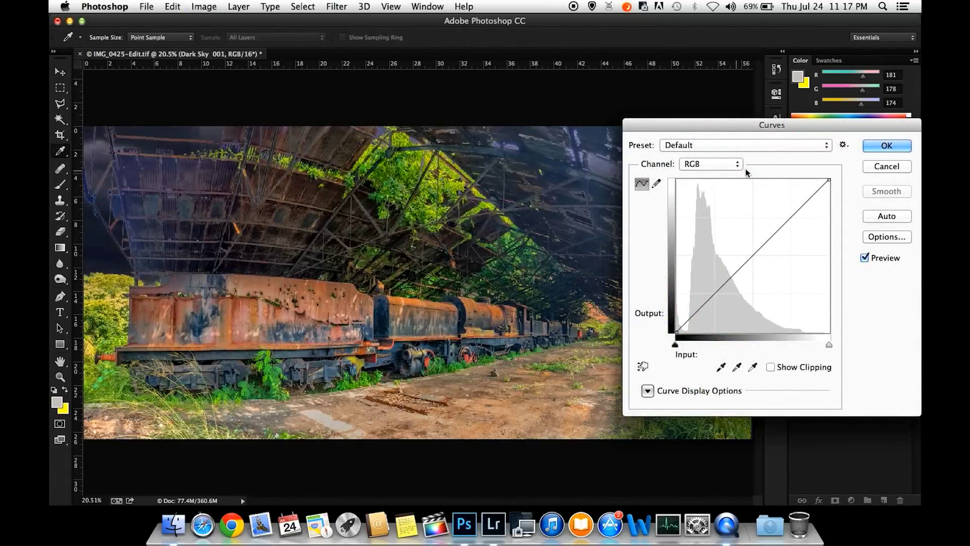
left_click(891, 166)
key("super+m")
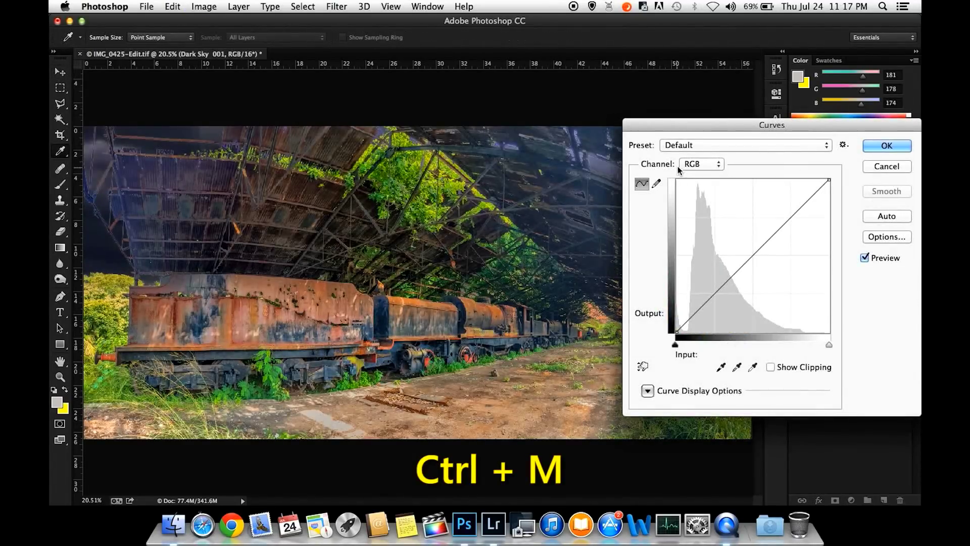
left_click(704, 162)
left_click(706, 164)
left_click_drag(746, 261, 735, 244)
left_click_drag(738, 129, 776, 45)
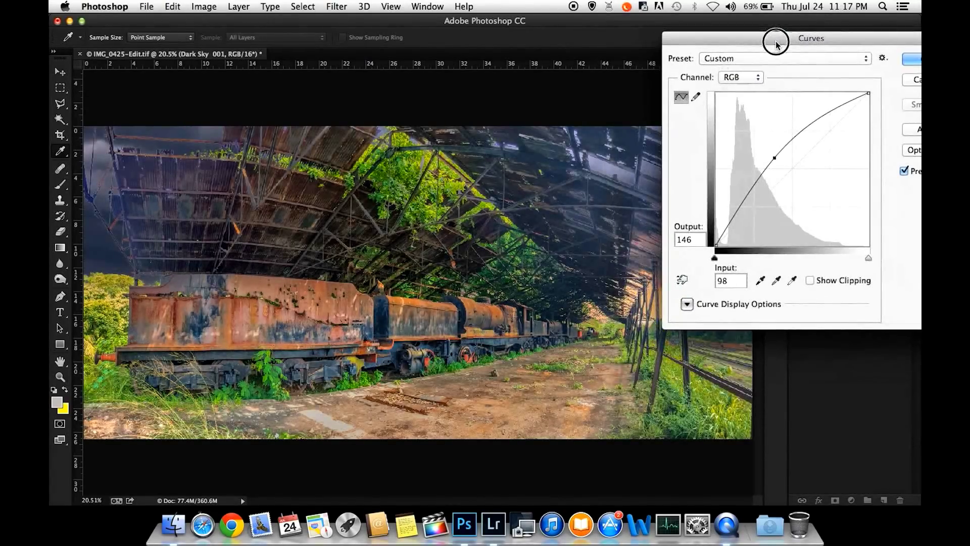
- Shape the sky's Blue curve to input 112, output 132, and its Red curve to input 133, output 120
left_click(742, 75)
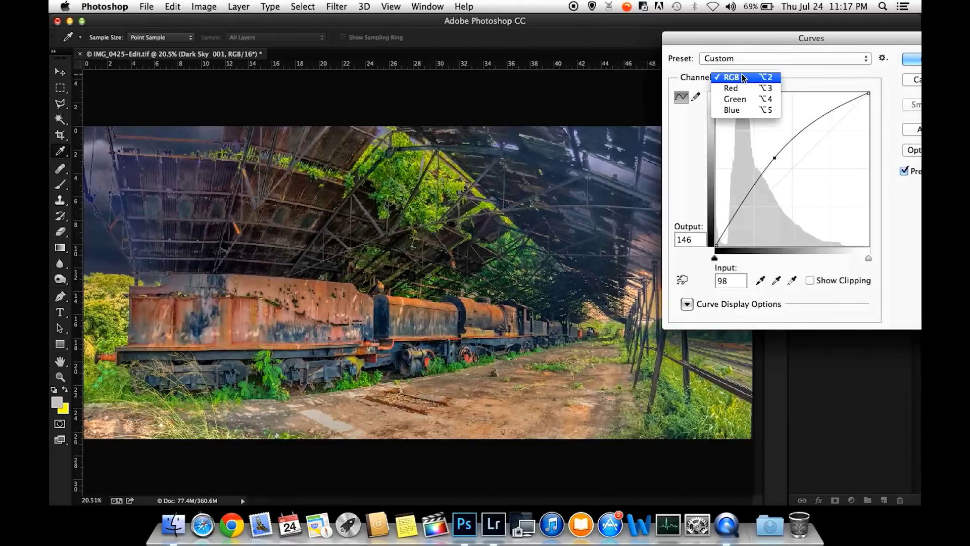
left_click(739, 110)
mouse_move(783, 178)
left_mouse_down()
mouse_move(782, 159)
mouse_move(785, 168)
left_mouse_up()
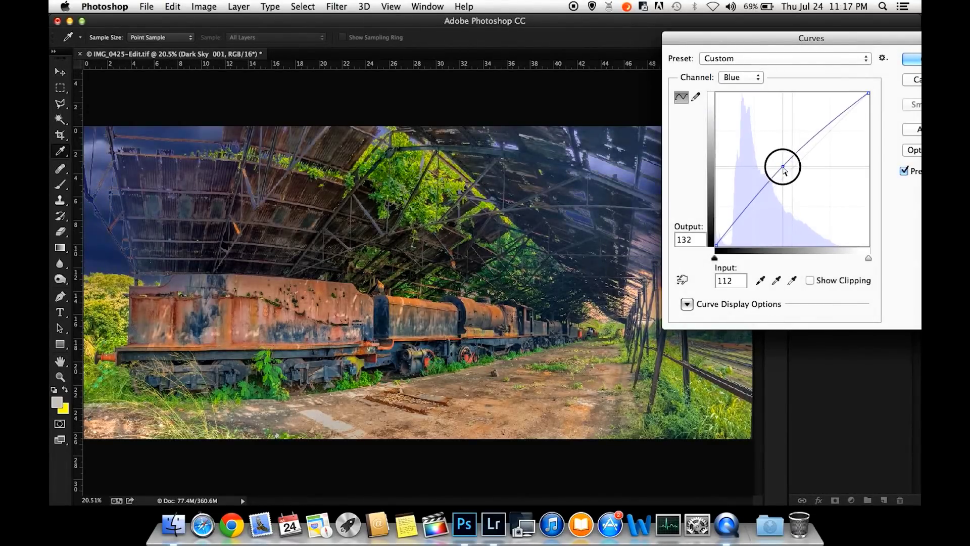
left_click(758, 77)
left_click(785, 168)
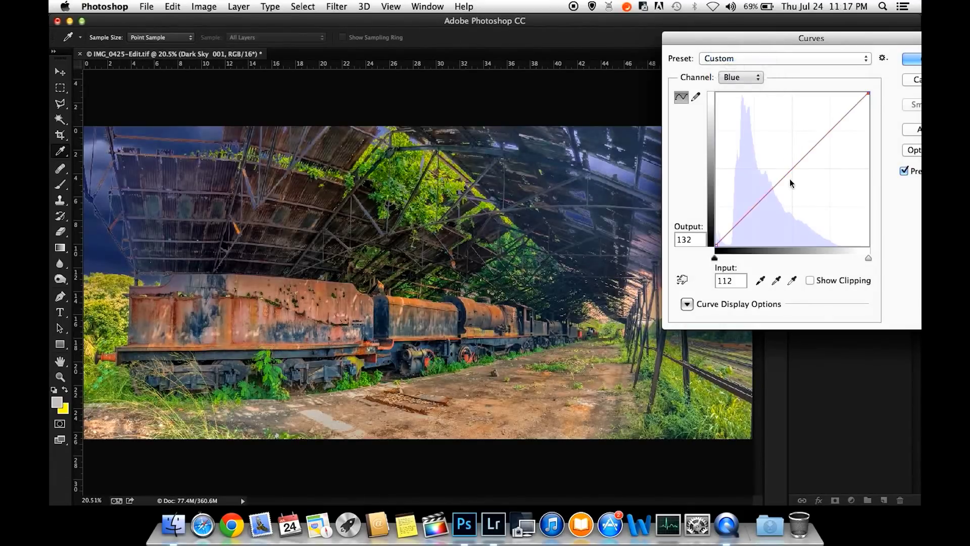
key("alt+3")
left_click_drag(795, 166, 796, 173)
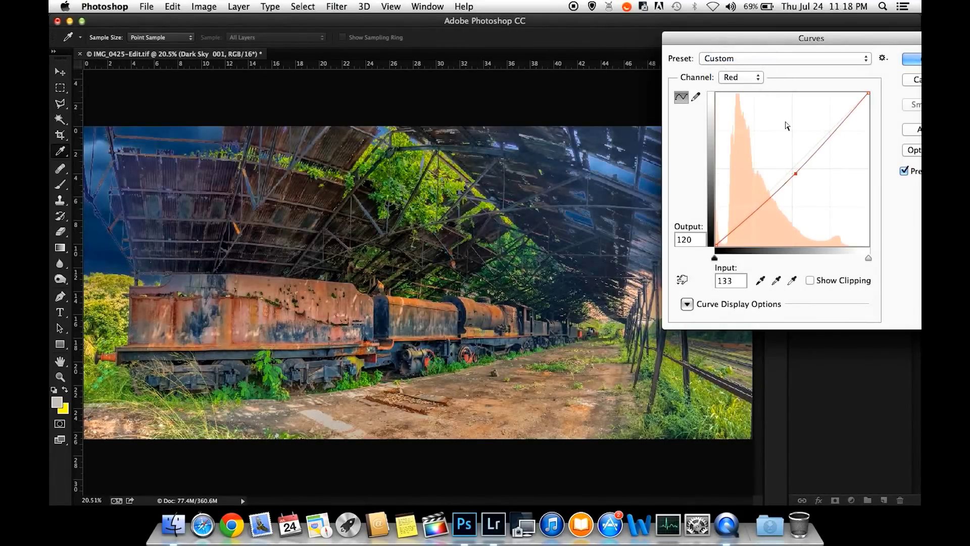
- Raise the sky's Green curve to input 119, output 132, and apply the Curves adjustment
left_click(745, 80)
left_click(741, 91)
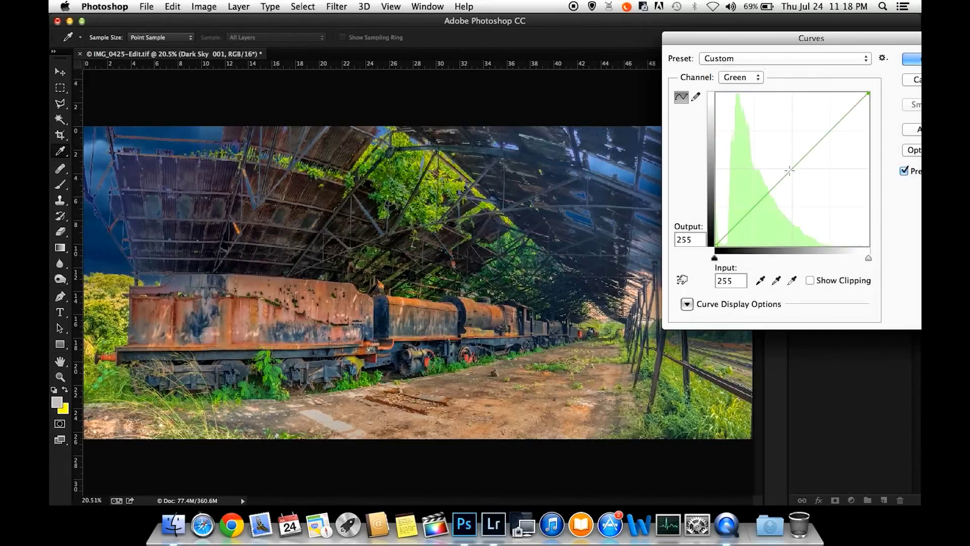
left_click_drag(788, 169, 788, 166)
left_click_drag(804, 33, 577, 220)
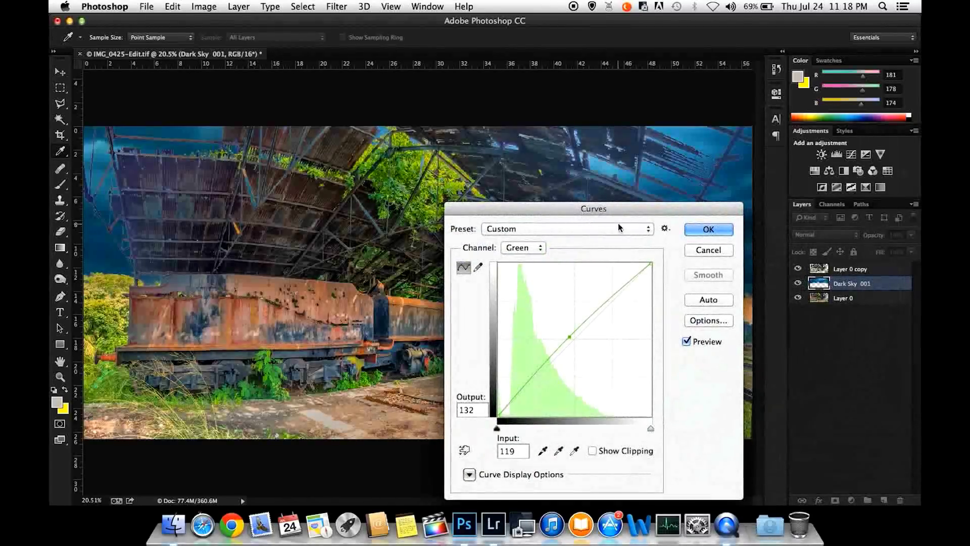
left_click(696, 235)
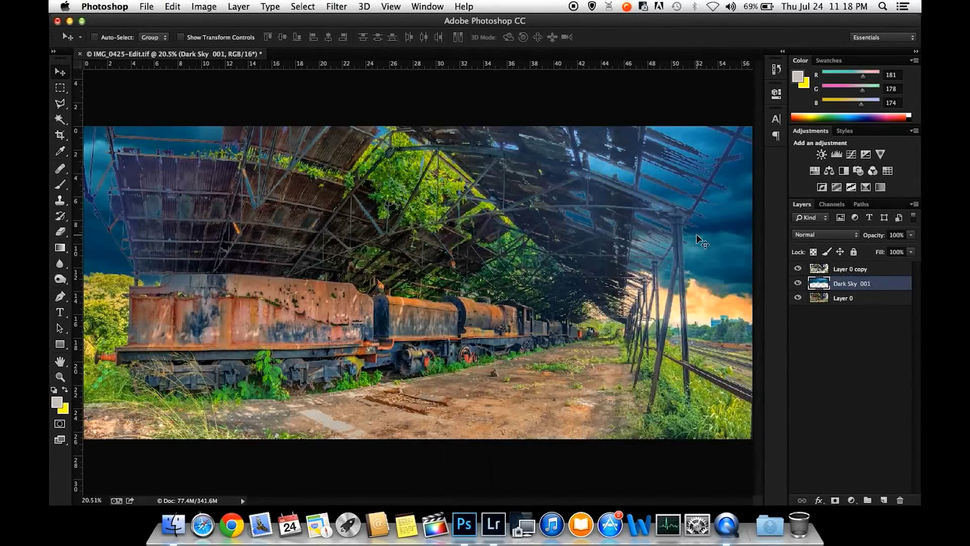
- Slightly reduce the color saturation of the Dark Sky 001 layer with Hue/Saturation
key("ctrl+u")
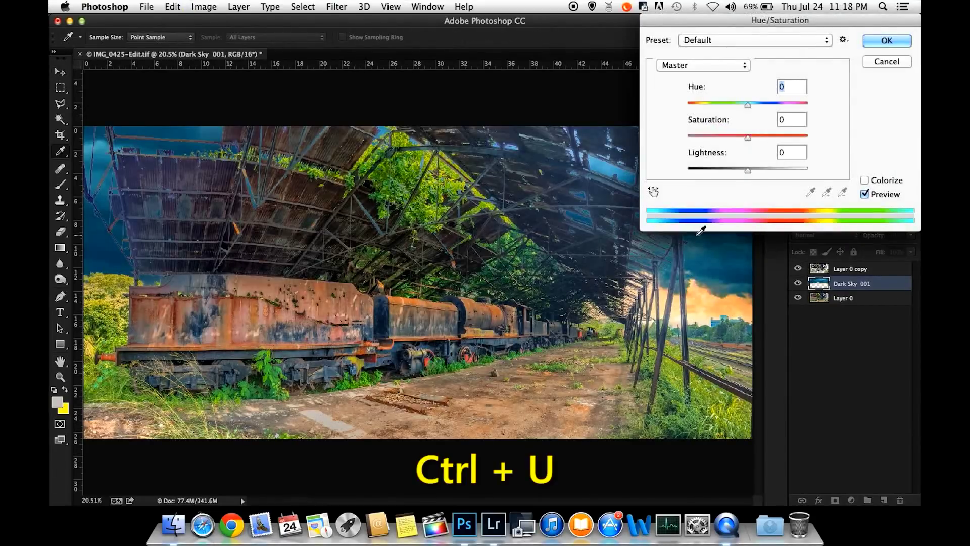
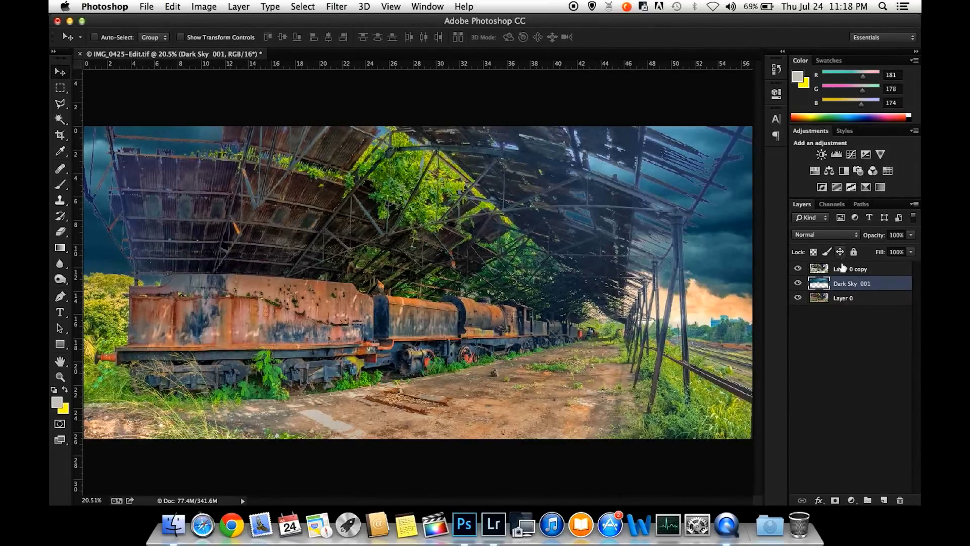
- Group the Layer 0 copy, Dark Sky 001 and Layer 0 layers together
left_click(844, 301)
left_click(871, 269, "shift")
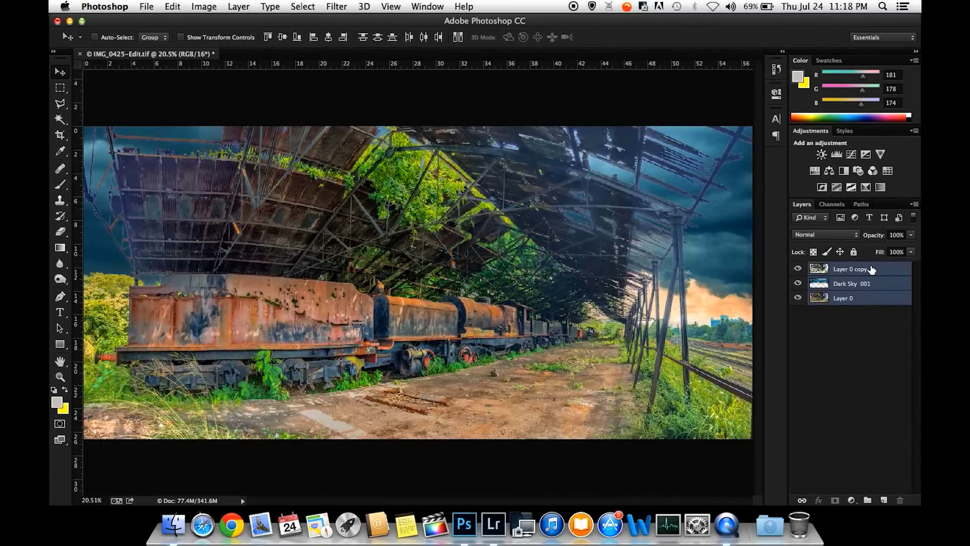
key("super+g")
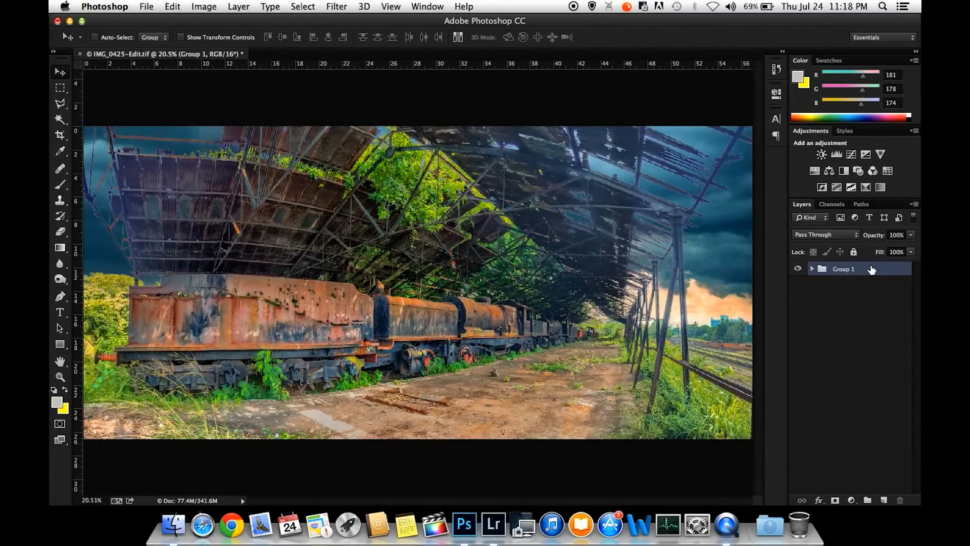
- Duplicate the layer group, hide the original group, and merge the copy into a single layer
key("super+j")
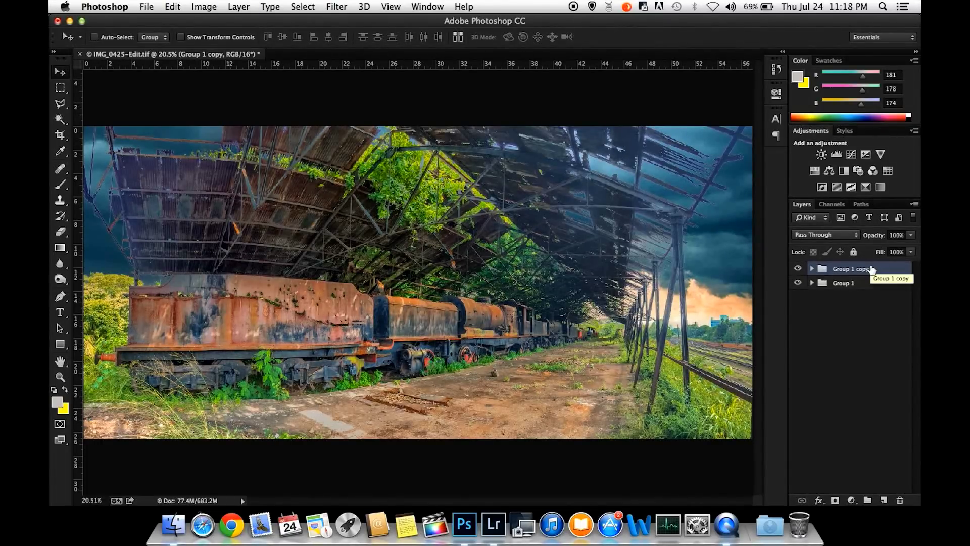
left_click(797, 284)
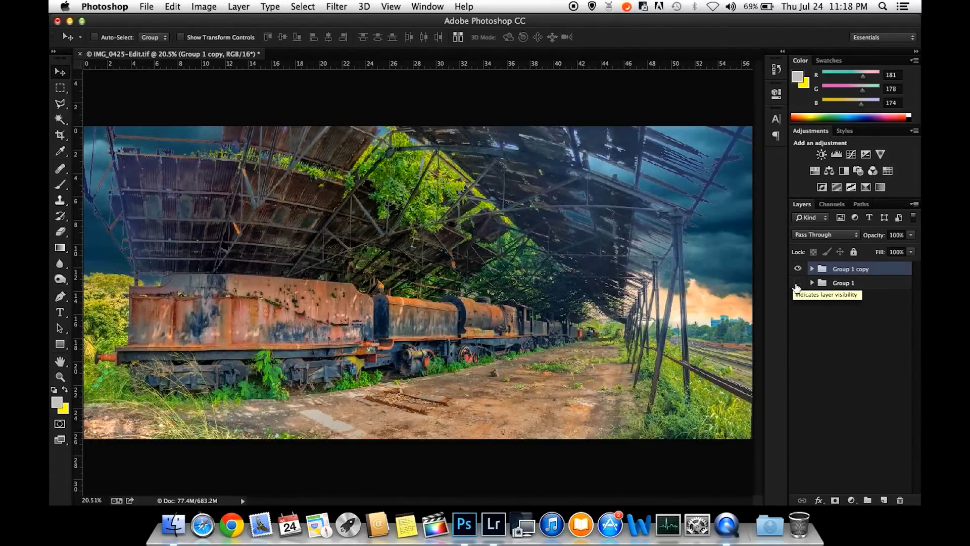
key("super+e")
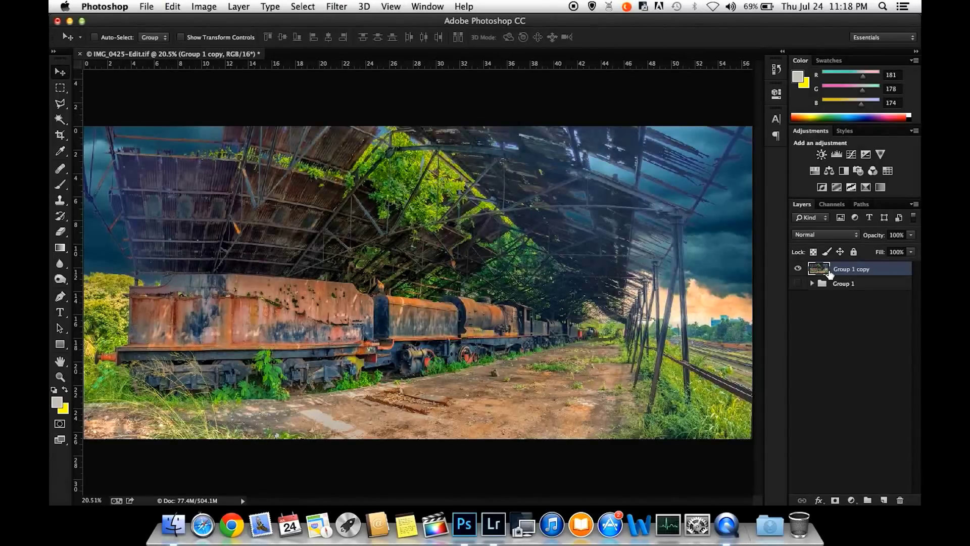
- Increase the Reds saturation of the merged layer with Hue/Saturation and set the Yellows saturation to +23
key("super+u")
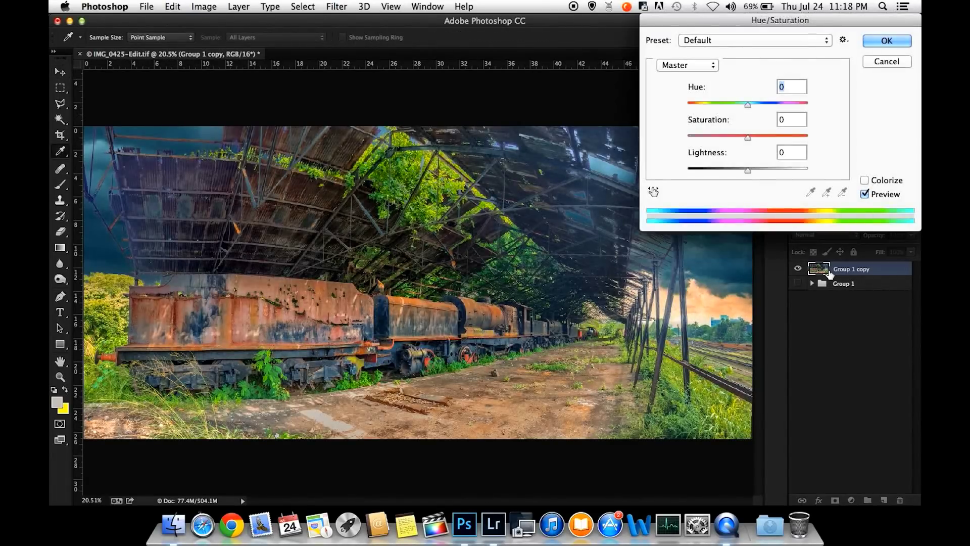
left_click(702, 68)
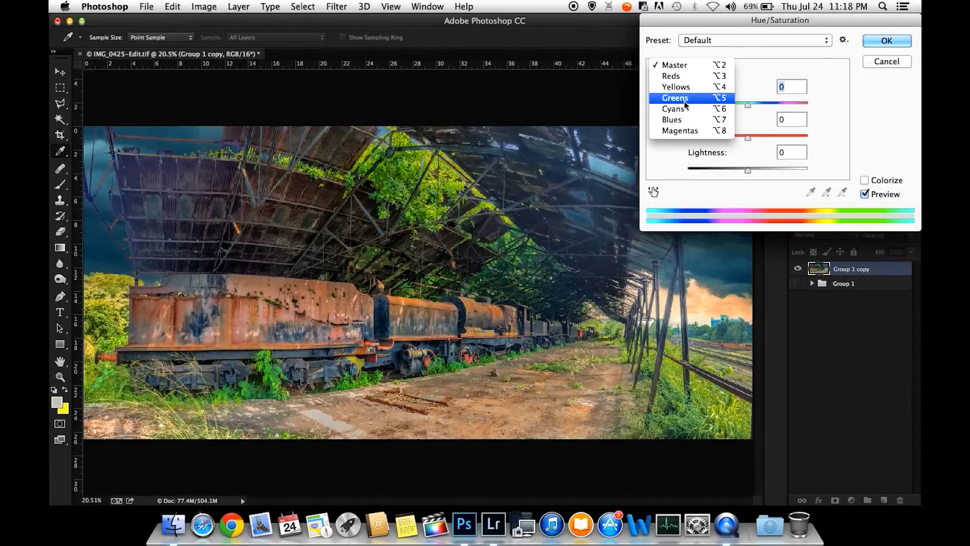
left_click(696, 77)
left_click_drag(747, 137, 769, 142)
left_click(688, 65)
left_click(688, 76)
mouse_move(747, 137)
left_mouse_down()
mouse_move(773, 135)
mouse_move(762, 142)
left_mouse_up()
- Fine-tune the hue of the Reds and apply the Hue/Saturation adjustment to the merged layer
left_click(707, 67)
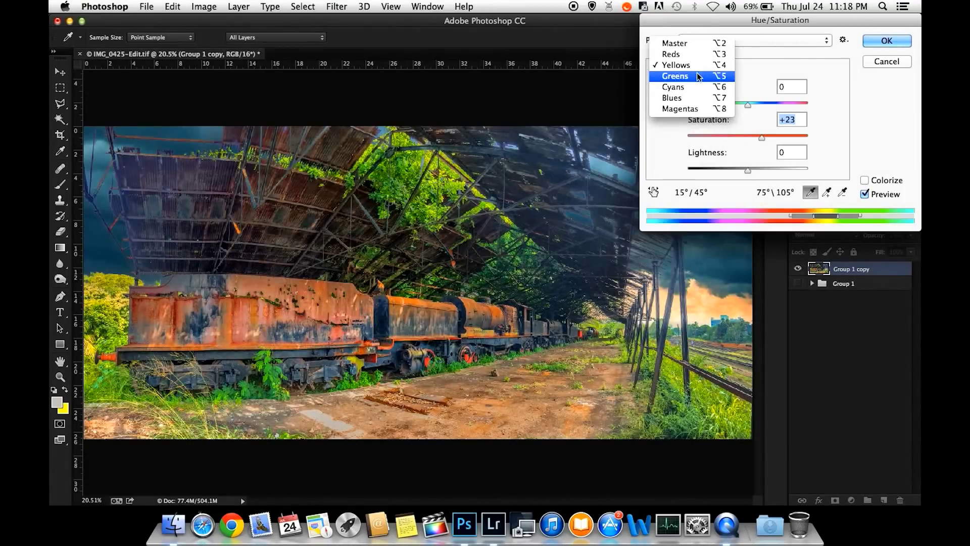
left_click(703, 54)
left_click_drag(746, 106, 746, 105)
left_click(888, 41)
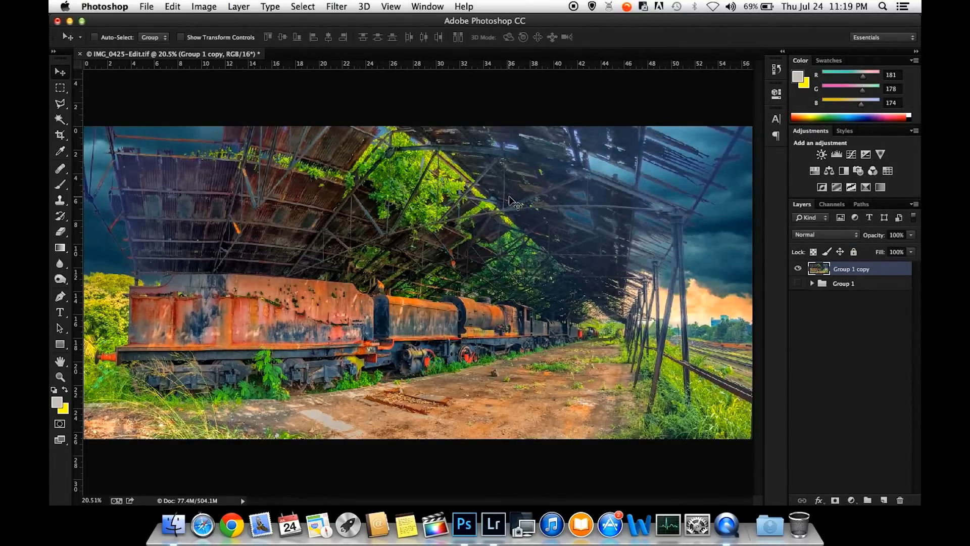
- Save the edited train photo and switch to Lightroom
key("super+s")
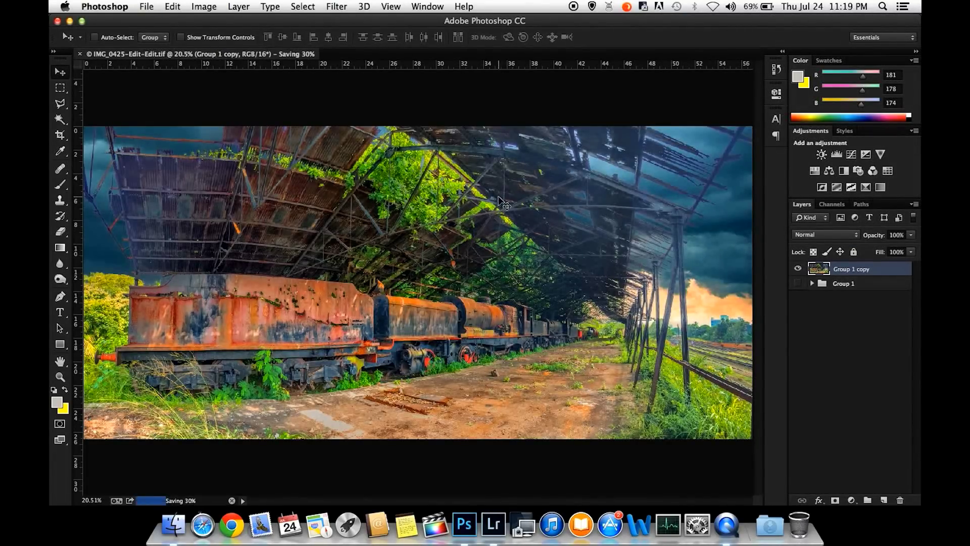
key("ctrl+Up")
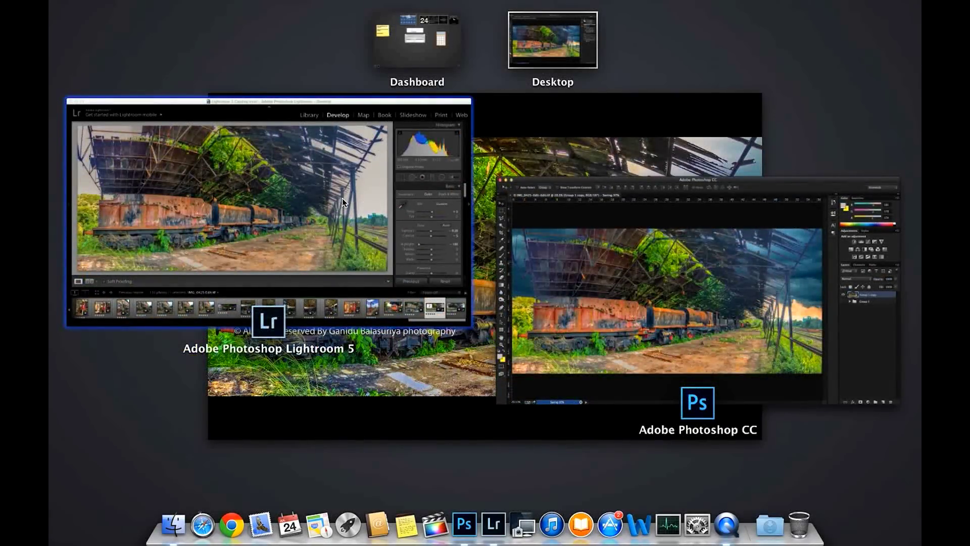
left_click(341, 198)
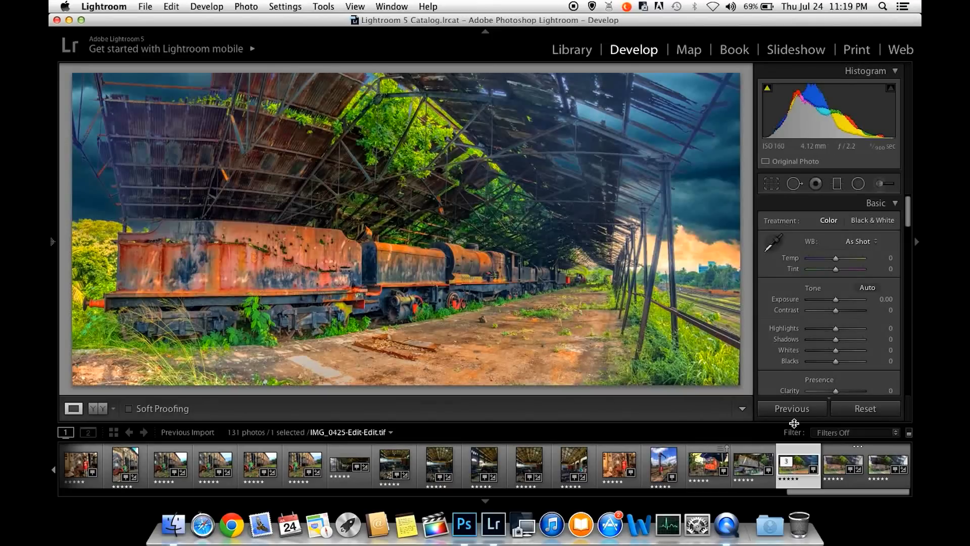
- Compare the original IMG_0425.JPG, including its unprocessed Before view, with the finished dark-sky version of the train photo
left_click(882, 468)
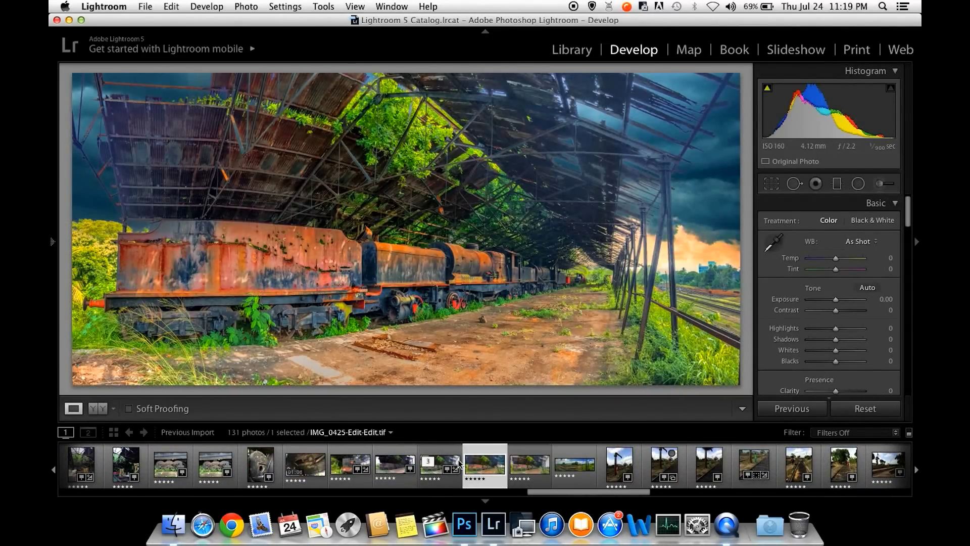
left_click(429, 473)
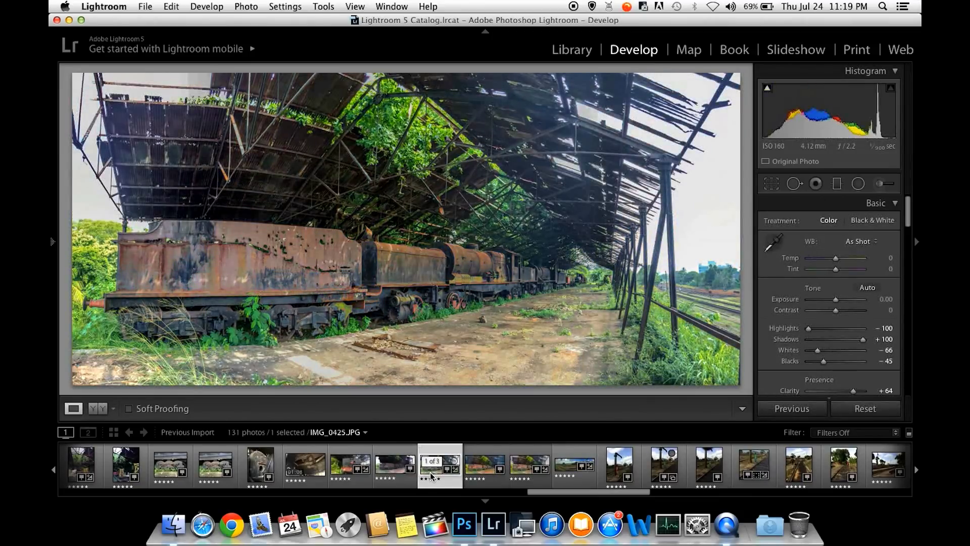
key("Delete")
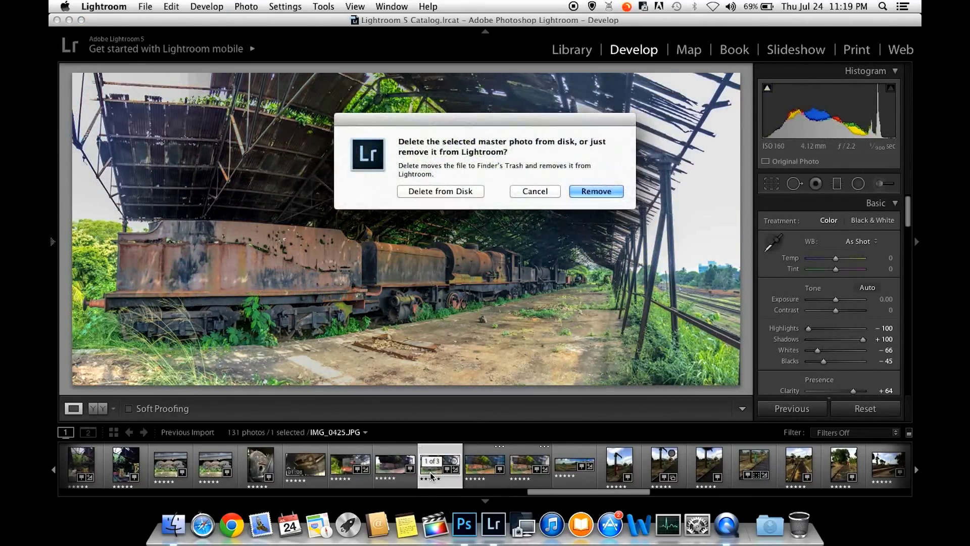
left_click(535, 191)
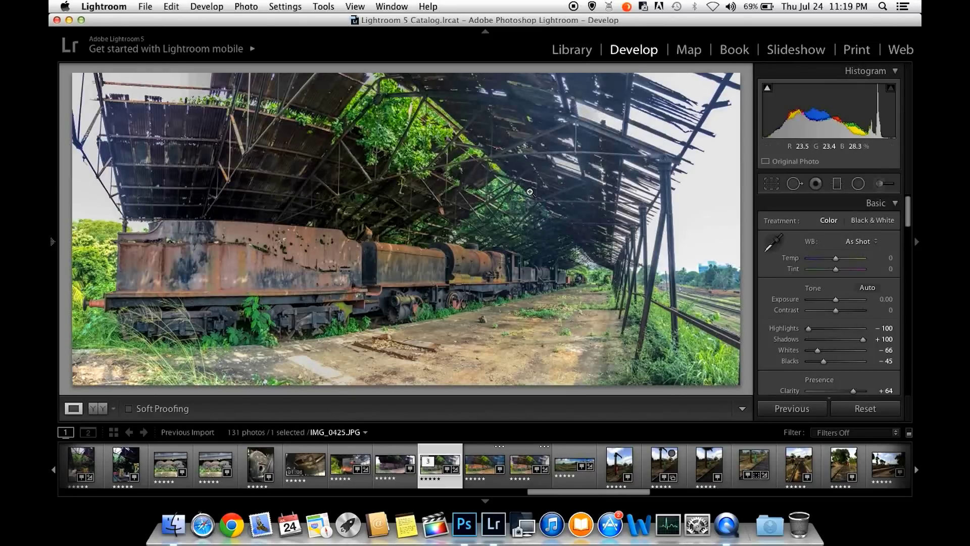
key("backslash")
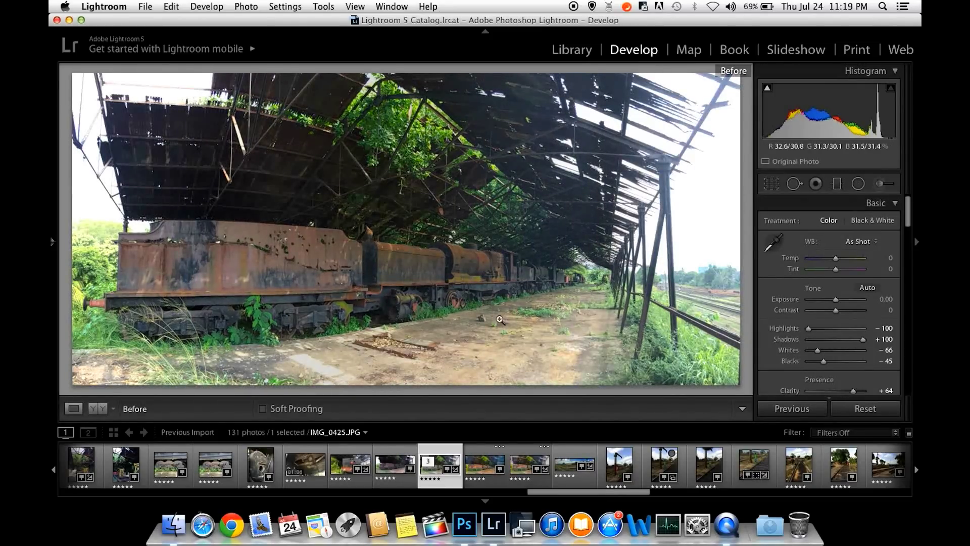
left_click(484, 463)
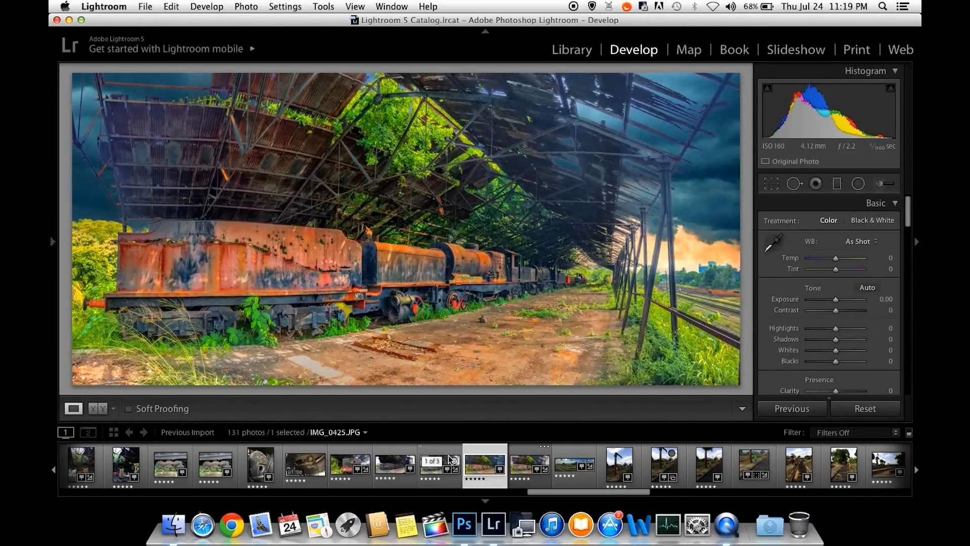
- Recheck the original against the dark-sky version, and set the Yellow hue of IMG_0425-Edit-Edit.tif to -9
left_click(434, 475)
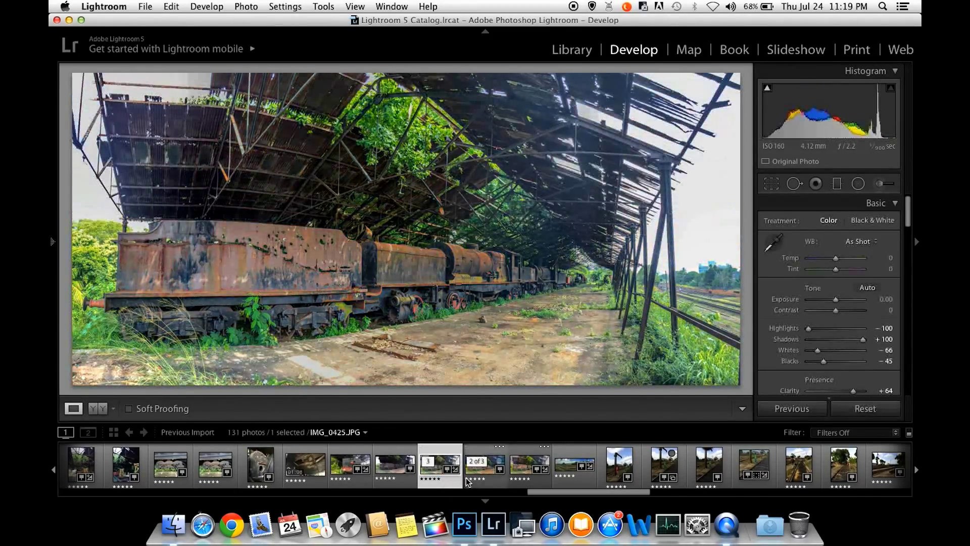
left_click(482, 475)
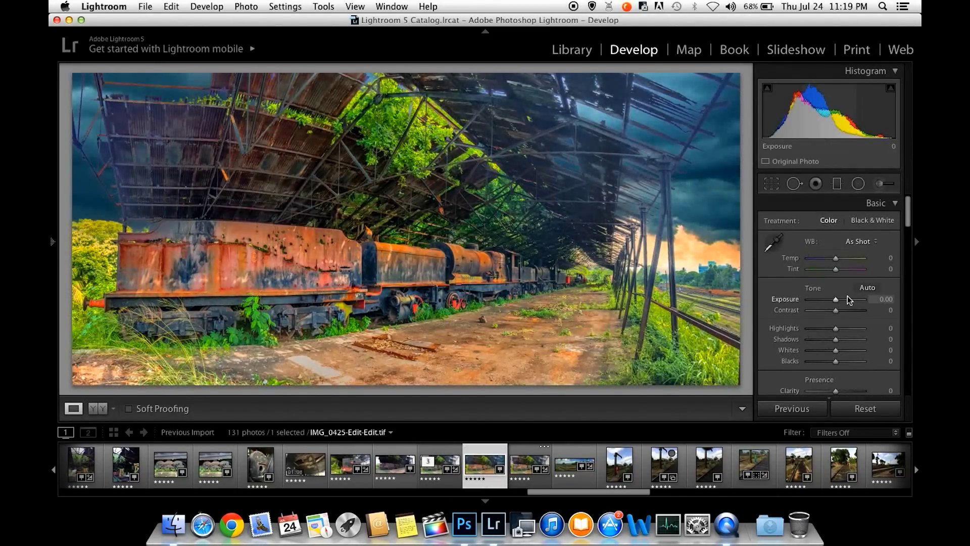
scroll(848, 300, "down", 10)
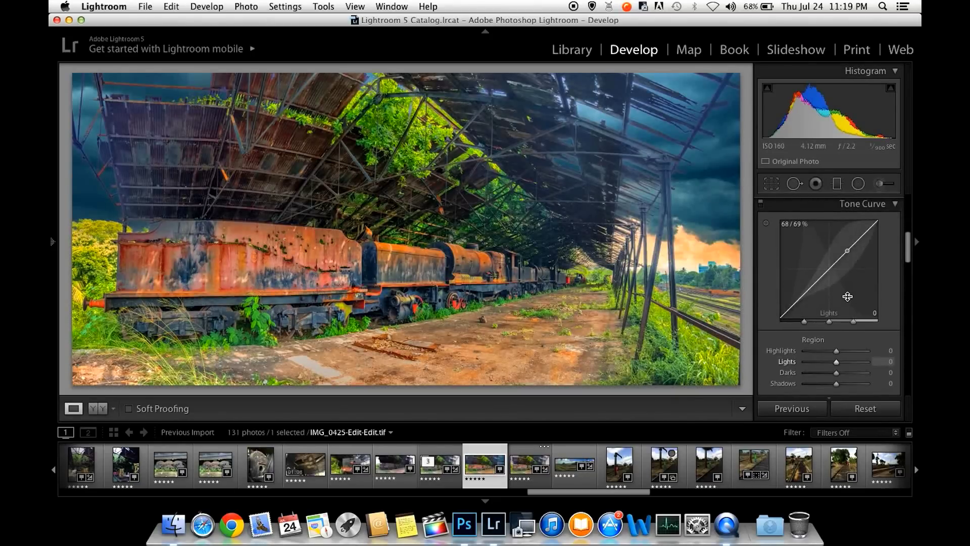
scroll(849, 299, "down", 5)
scroll(834, 273, "up", 3)
left_click(804, 245)
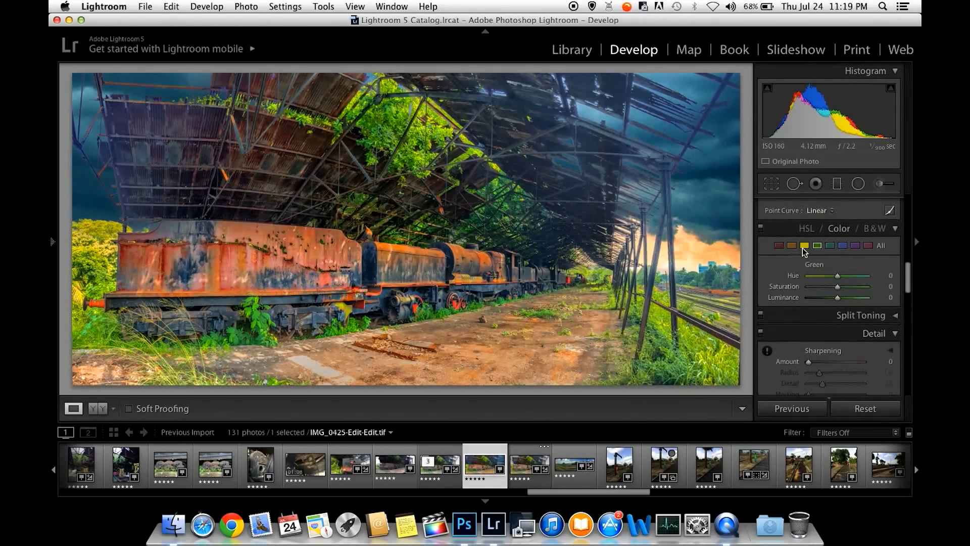
mouse_move(838, 276)
left_mouse_down()
mouse_move(853, 278)
mouse_move(836, 284)
left_mouse_up()
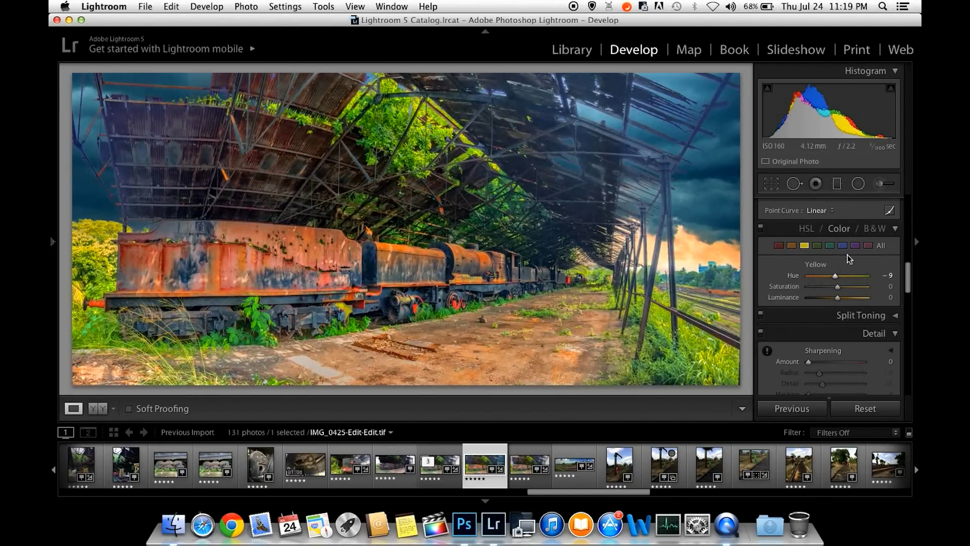
- Reduce the vibrance of the dark-sky train photo to -15
scroll(848, 256, "up", 8)
scroll(850, 258, "down", 3)
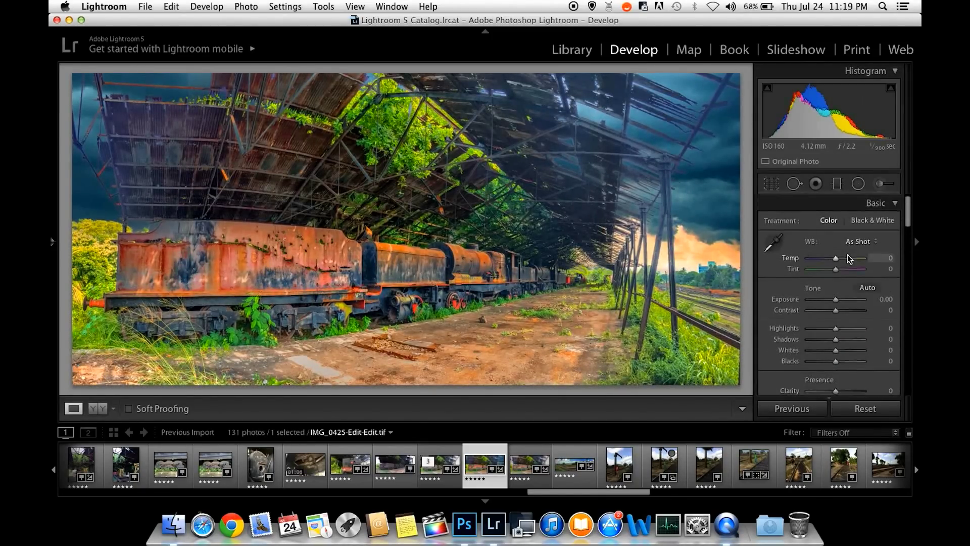
left_click_drag(836, 326, 831, 326)
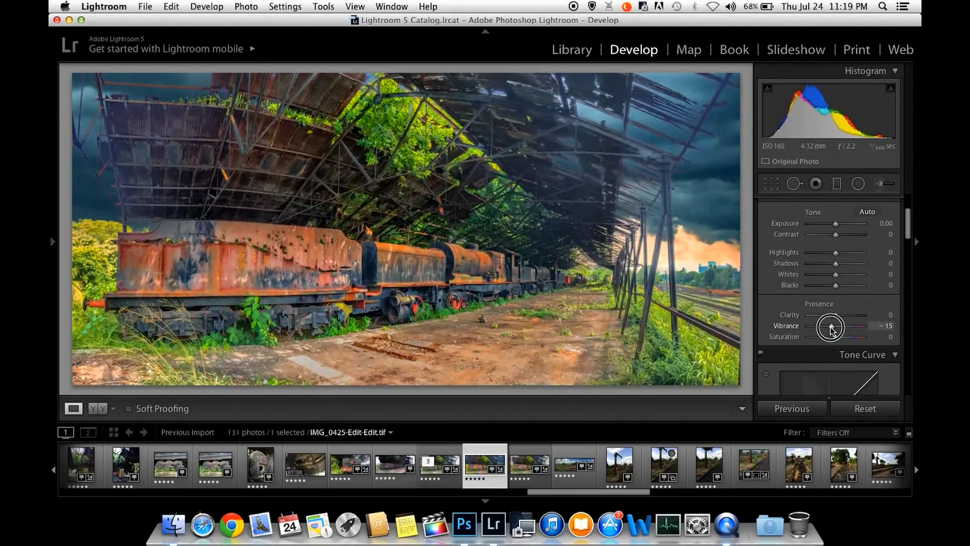